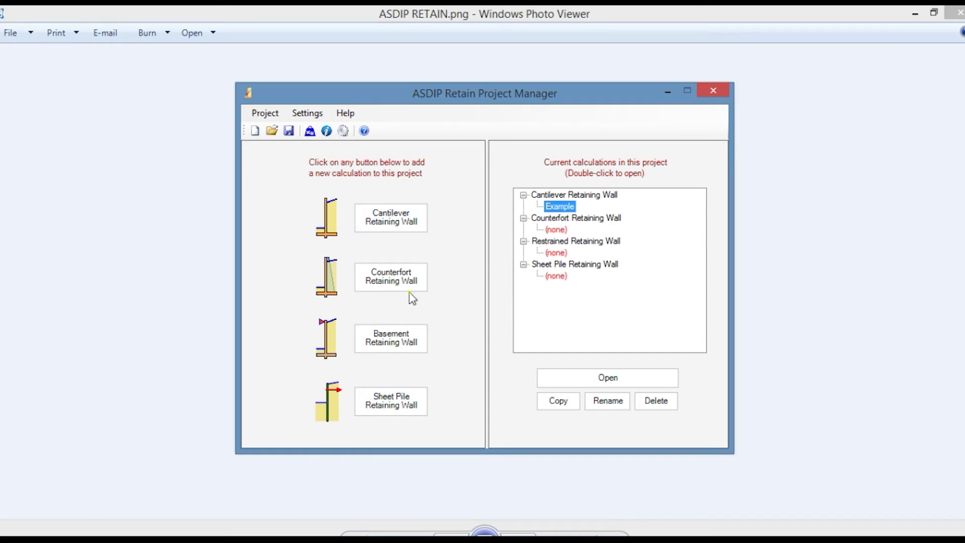
- Open the Example calculation listed under Cantilever Retaining Wall in the Project Manager
double_click(560, 207)
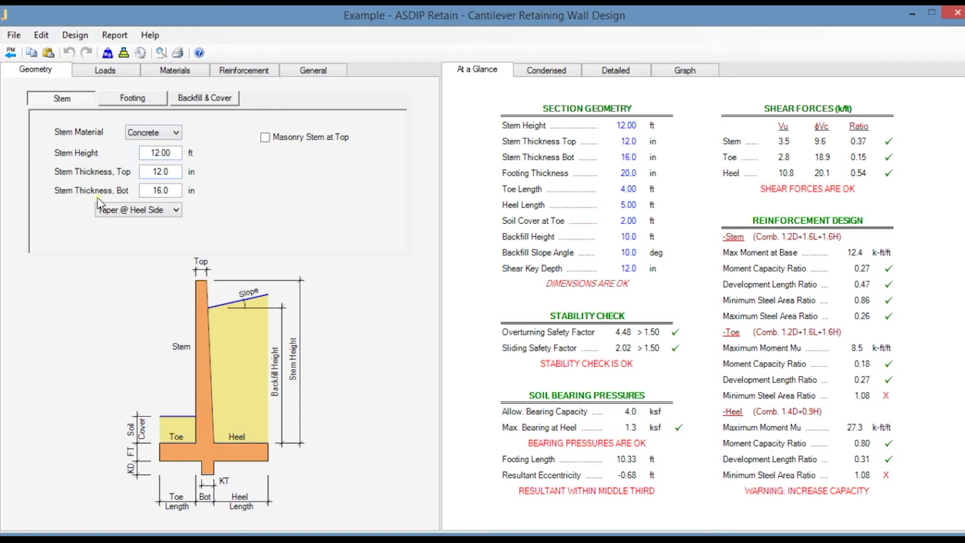
- Recalculate with a 12 ft backfill height and keep Concrete as the stem material
key("Return")
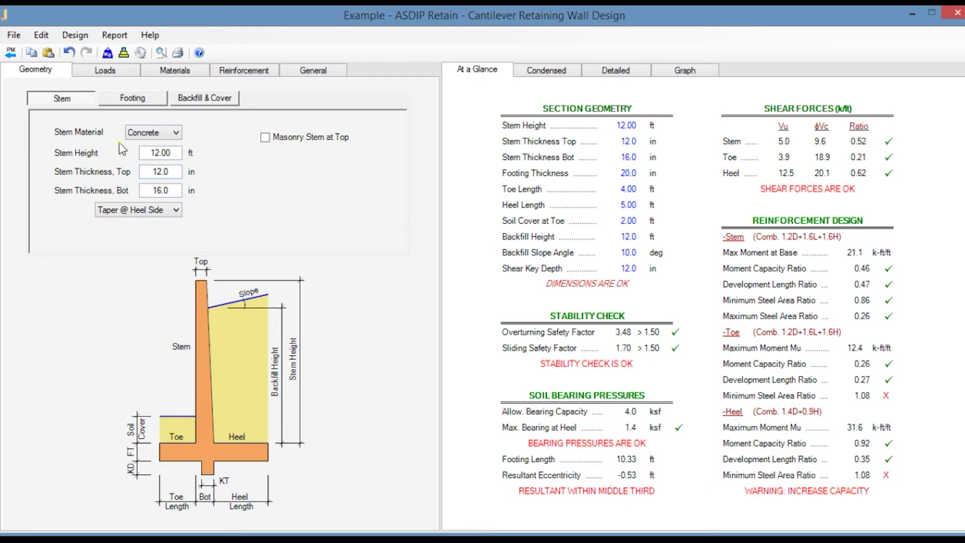
left_click(177, 132)
left_click(177, 132)
- Keep the footing unsupported by piles and review the backfill and cover inputs
left_click(132, 99)
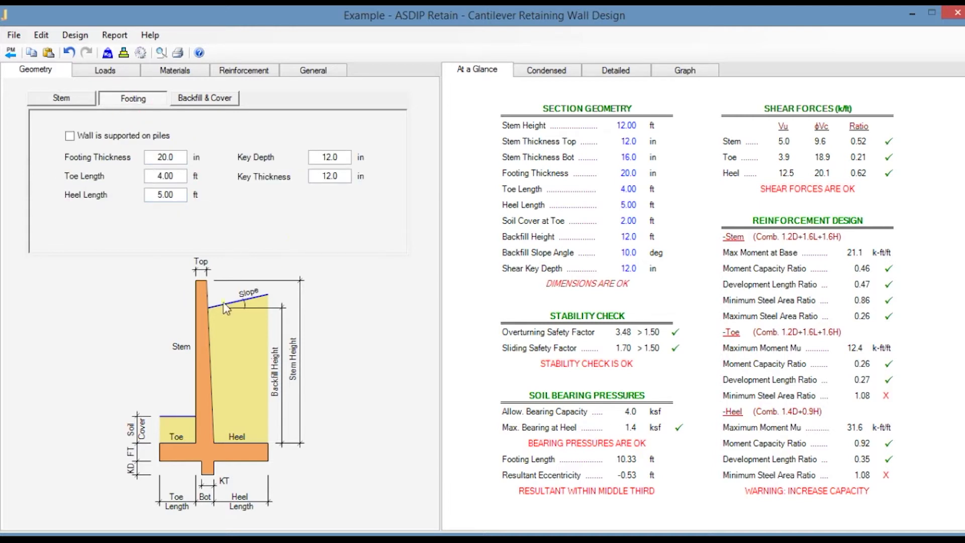
left_click(70, 136)
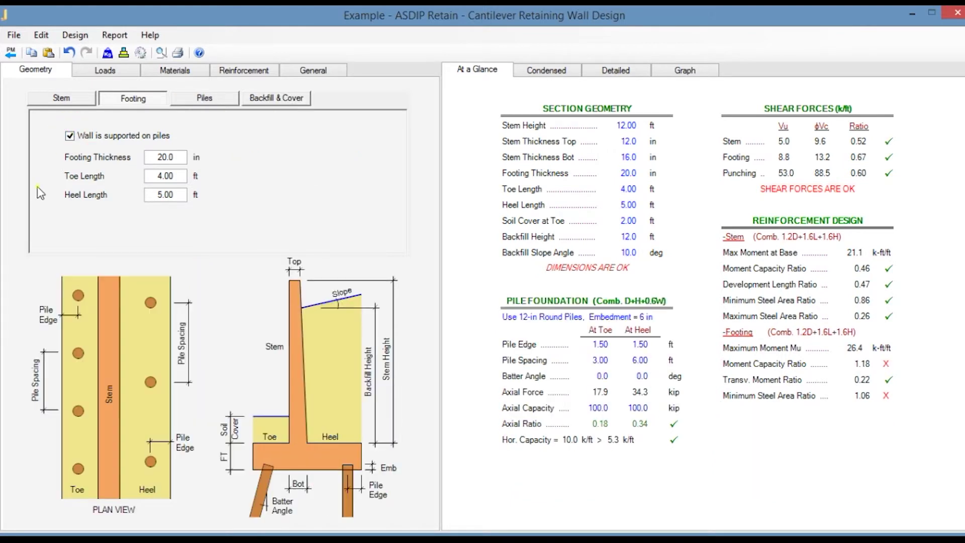
left_click(69, 136)
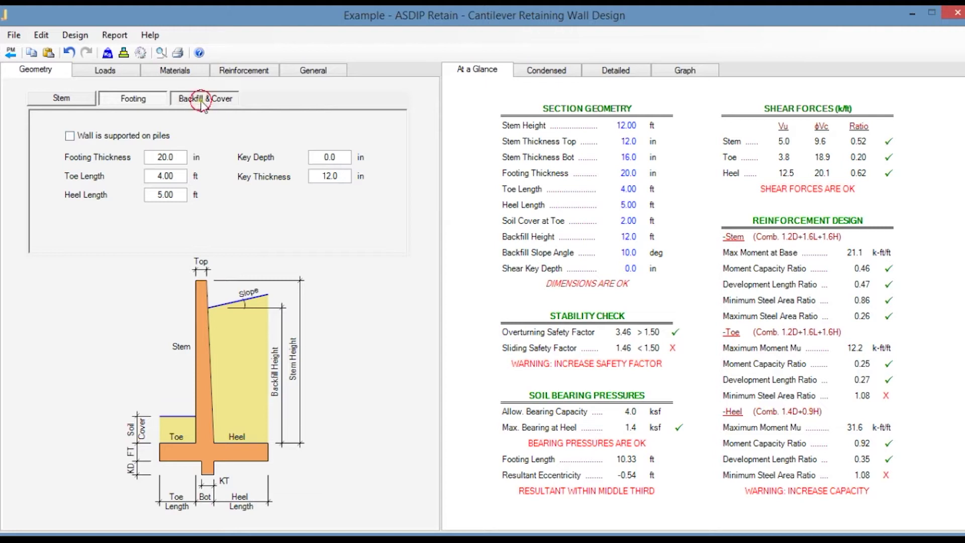
left_click(203, 100)
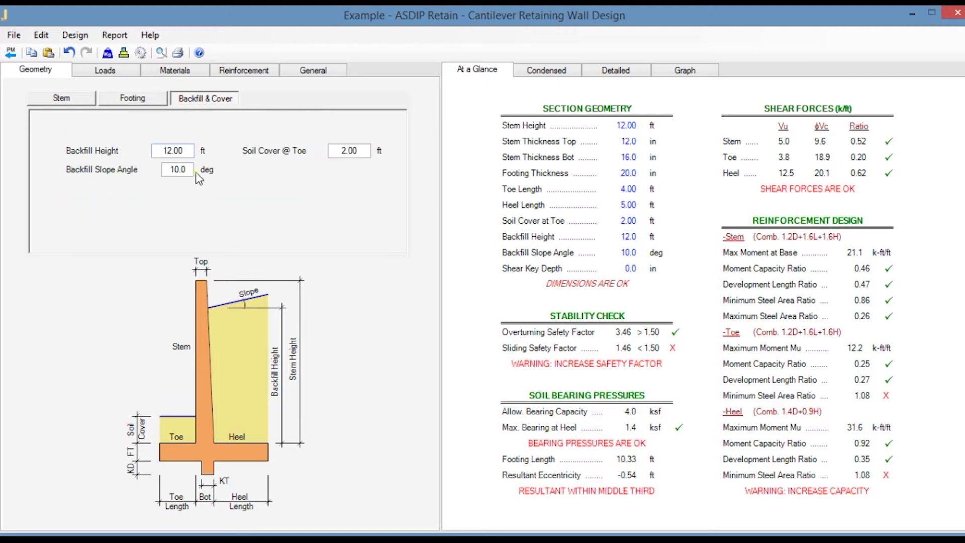
- Review the Backfill, Surcharge, Concentrated, Wind and Seismic load inputs, then the Materials inputs
left_click(98, 74)
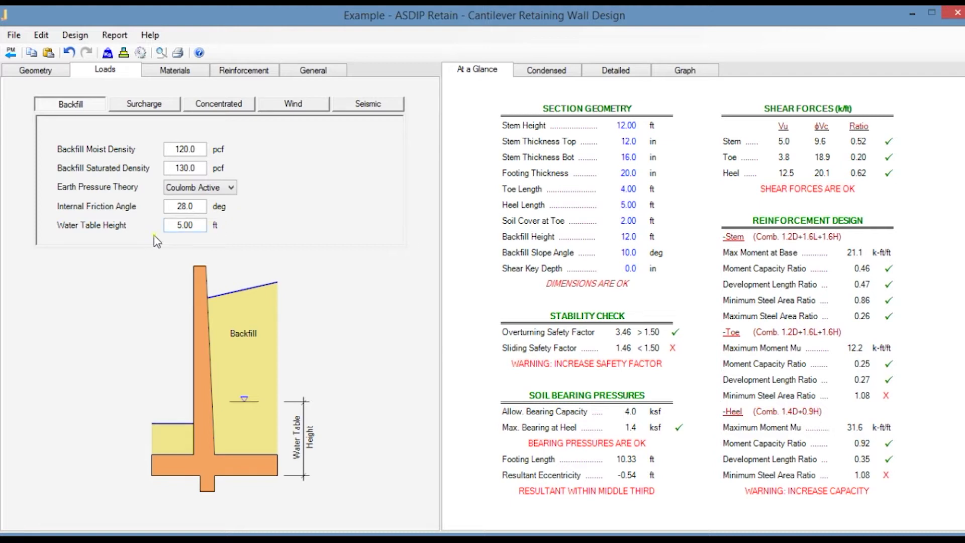
left_click(150, 104)
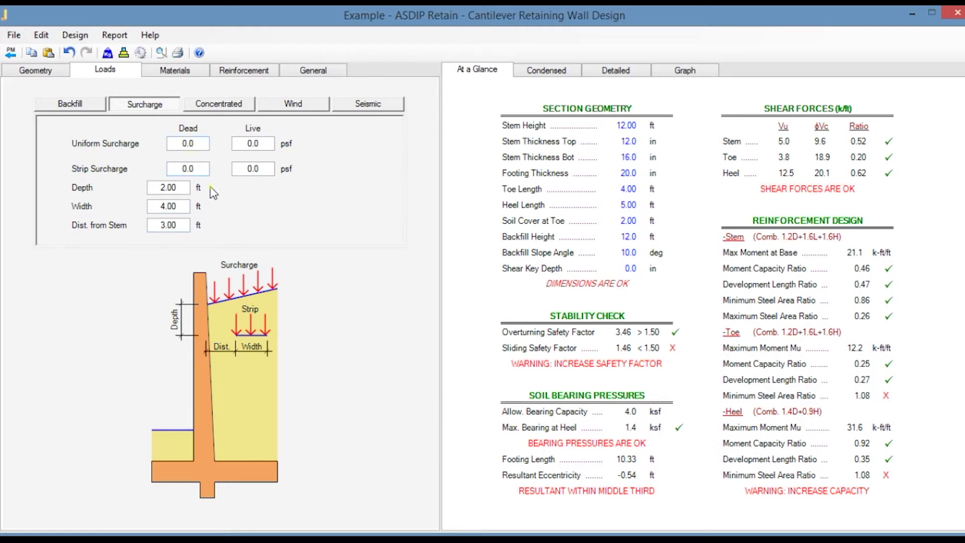
left_click(217, 107)
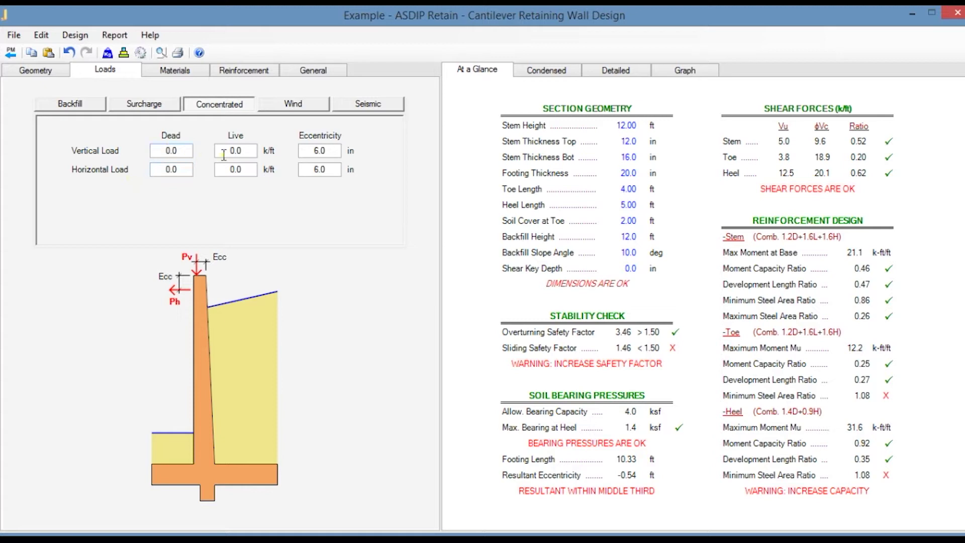
left_click(288, 106)
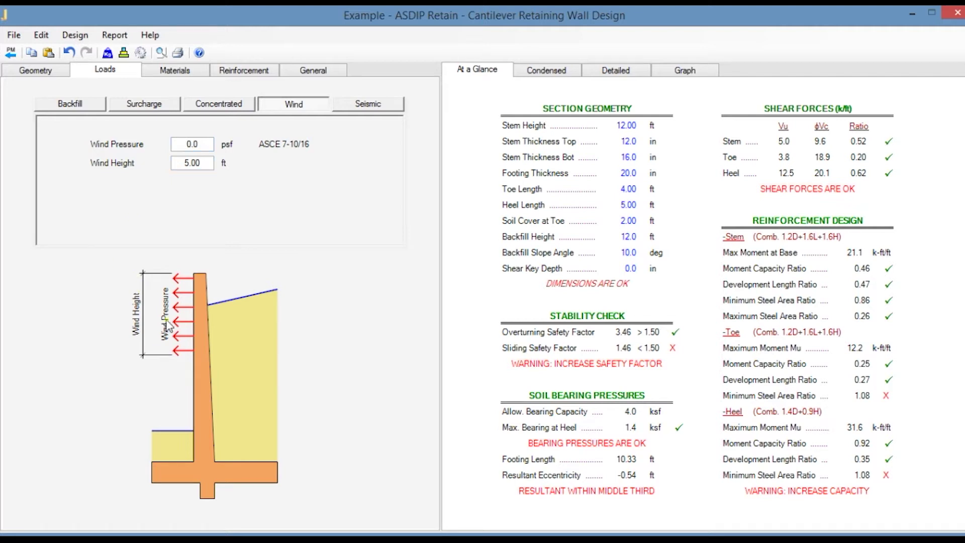
left_click(369, 107)
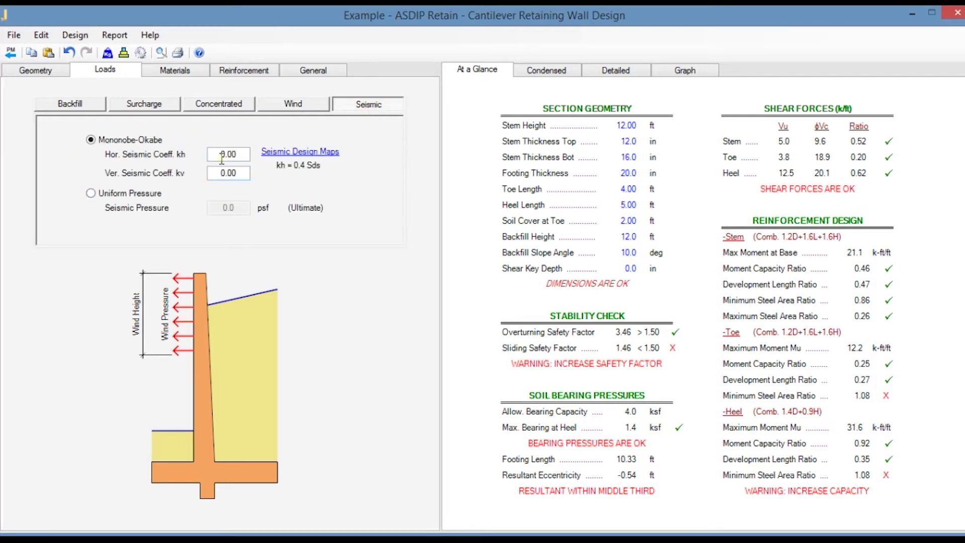
left_click(175, 71)
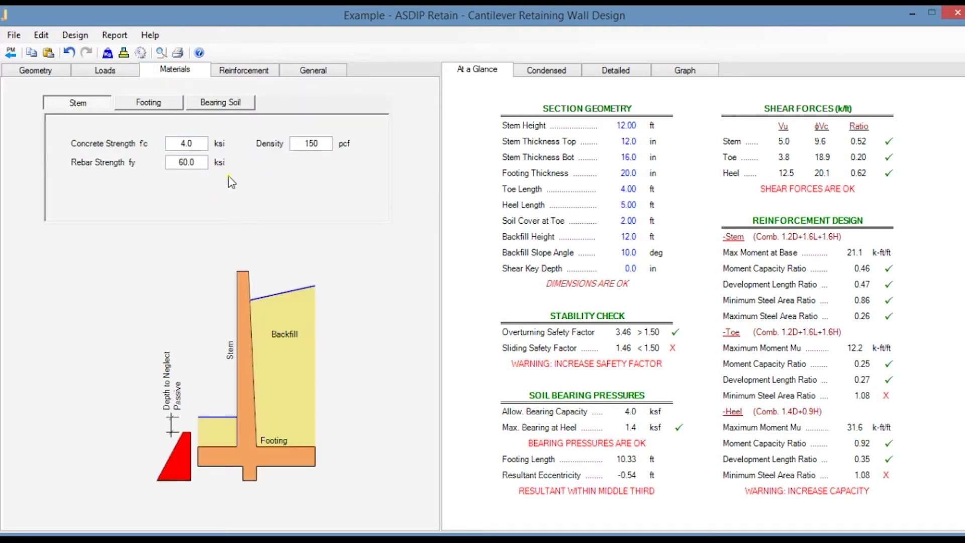
- Check footing and bearing soil properties (4.0 ksf bearing, 0.50 friction), then stem reinforcement
left_click(153, 106)
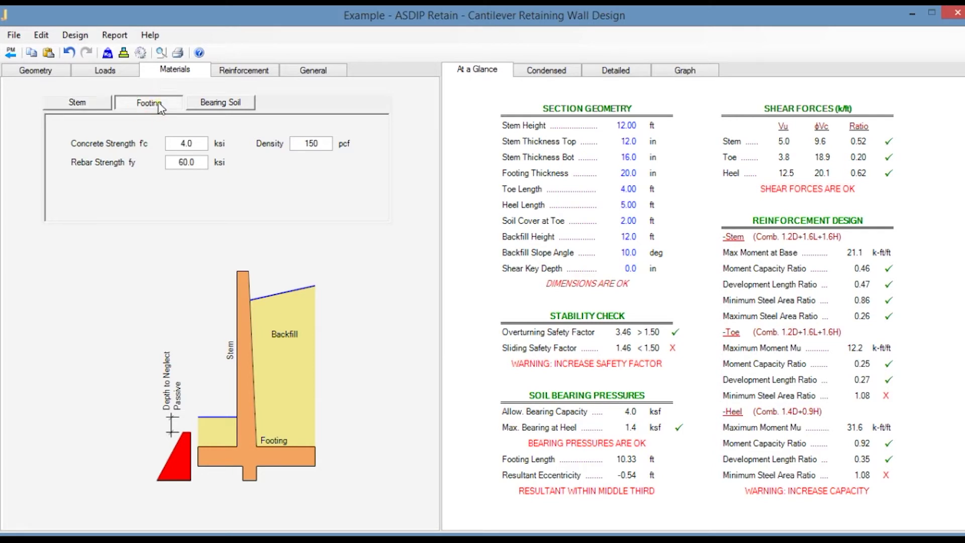
left_click(222, 103)
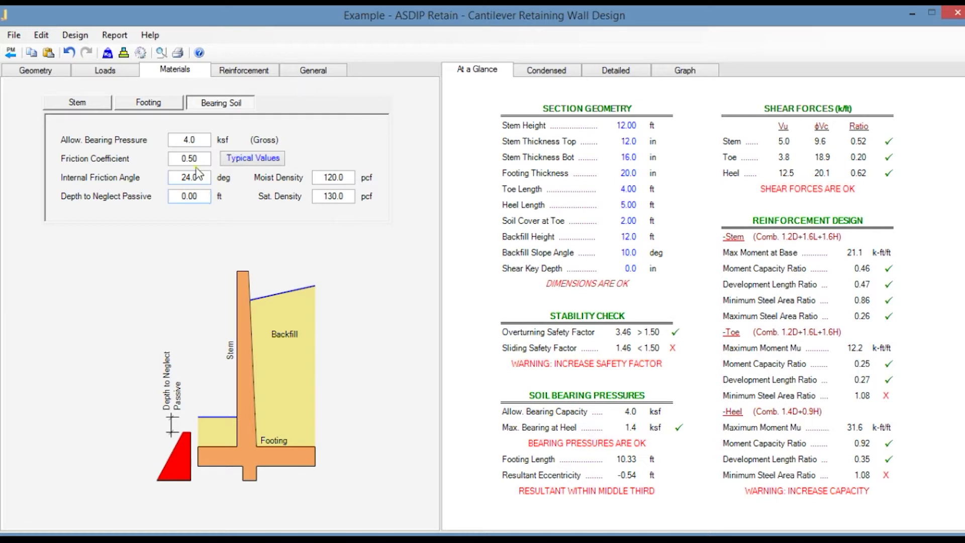
left_click(243, 70)
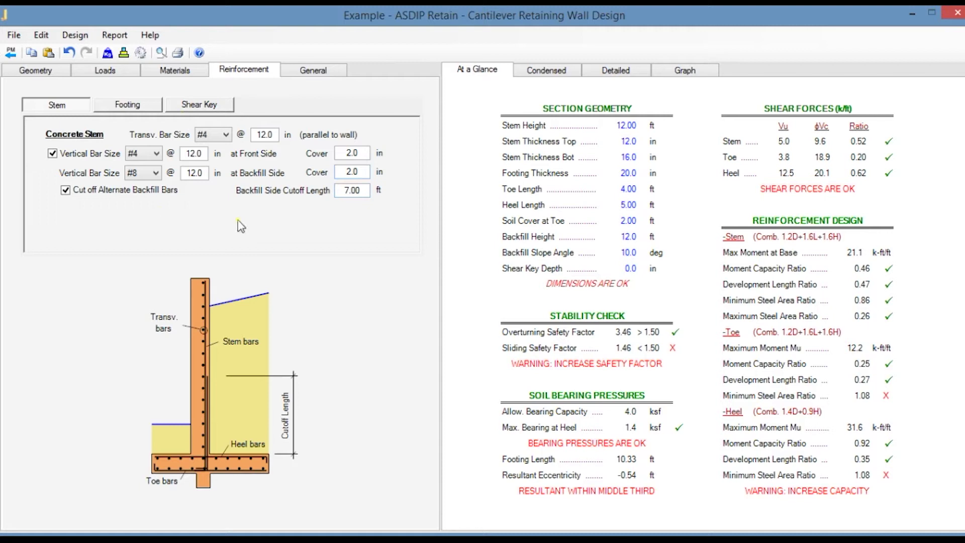
- Check toe/heel and shear key reinforcement, then show the condensed results report
left_click(141, 106)
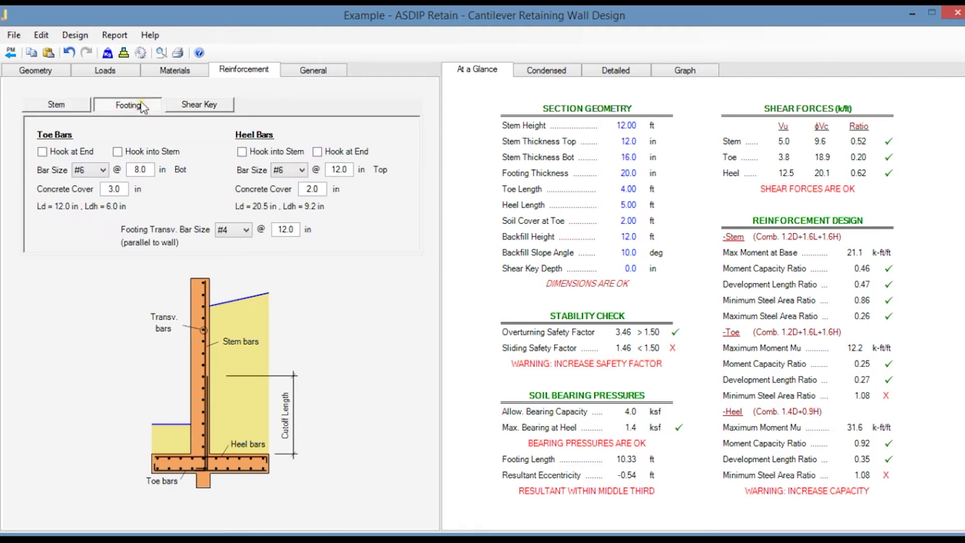
left_click(199, 106)
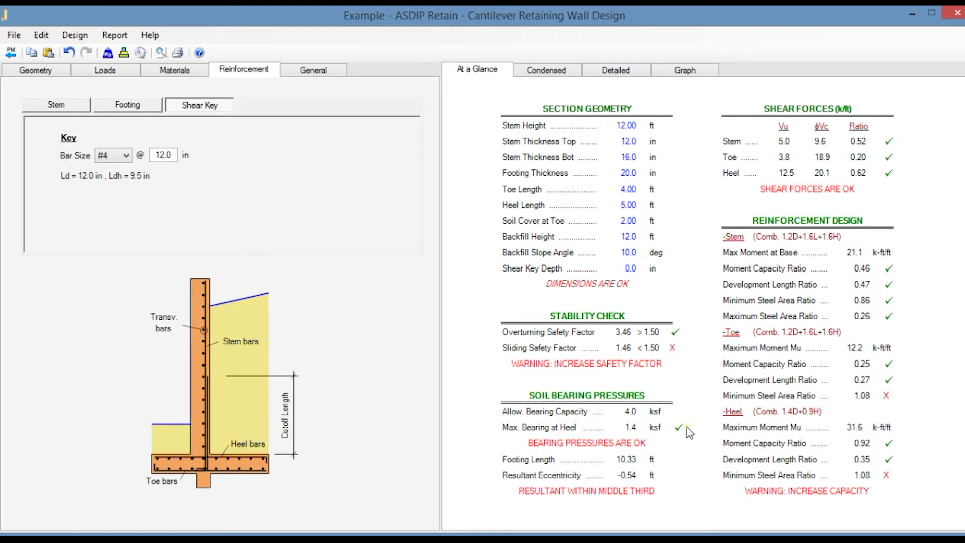
left_click(545, 72)
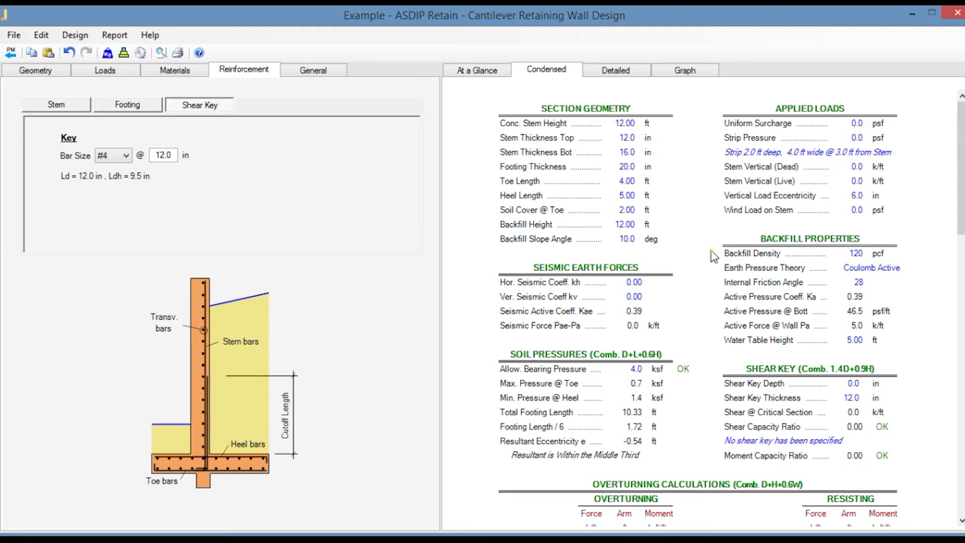
- Scroll through the condensed calculation report
scroll(715, 260, "down", 2)
scroll(713, 259, "down", 6)
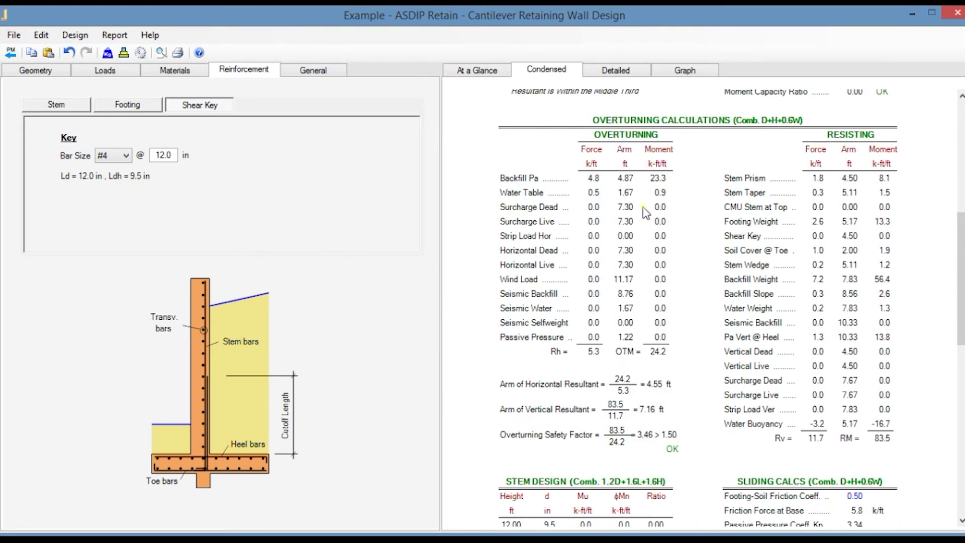
scroll(722, 283, "down", 4)
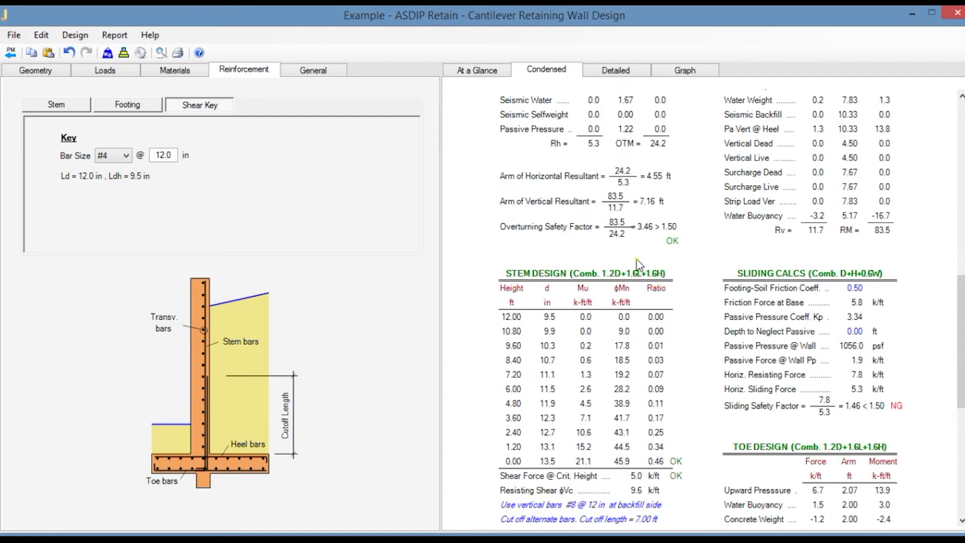
scroll(693, 312, "down", 8)
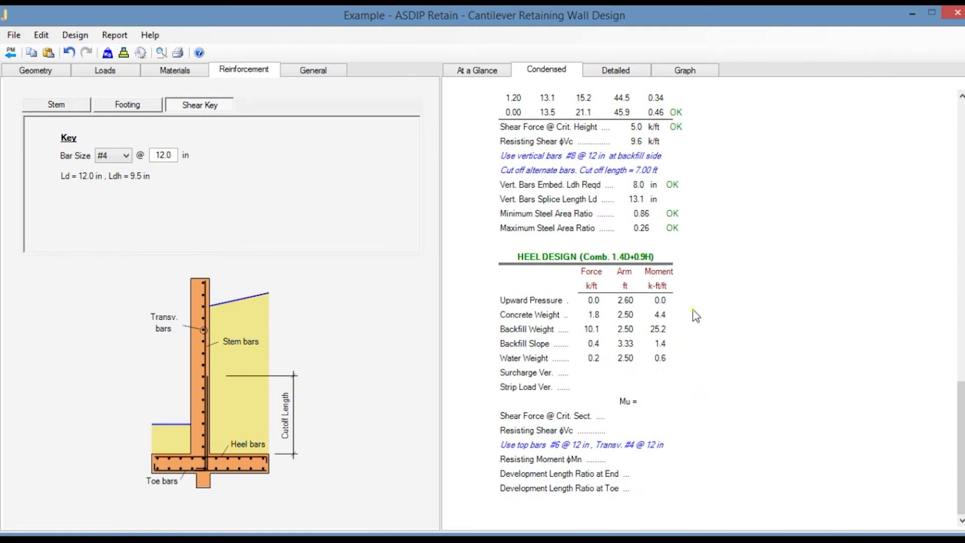
scroll(673, 294, "up", 14)
scroll(664, 286, "down", 13)
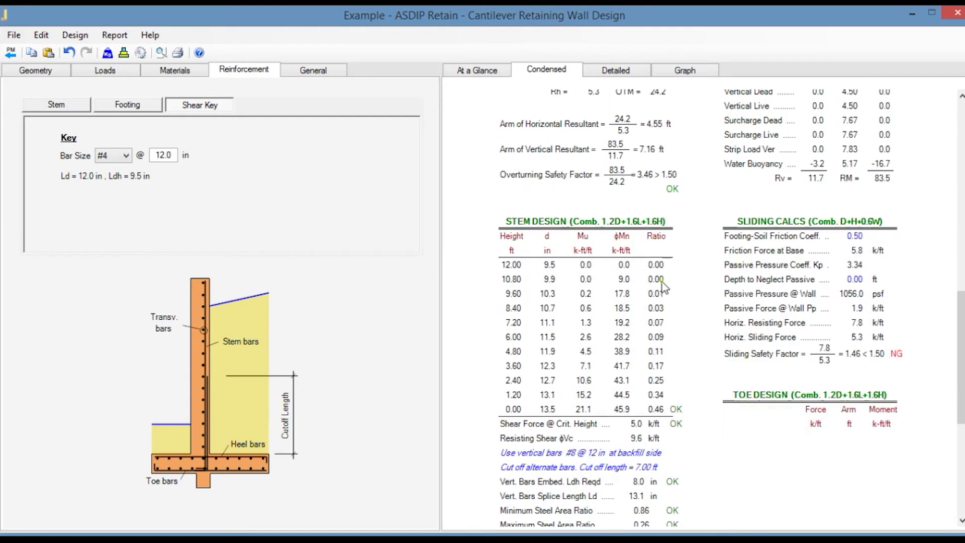
scroll(663, 286, "down", 2)
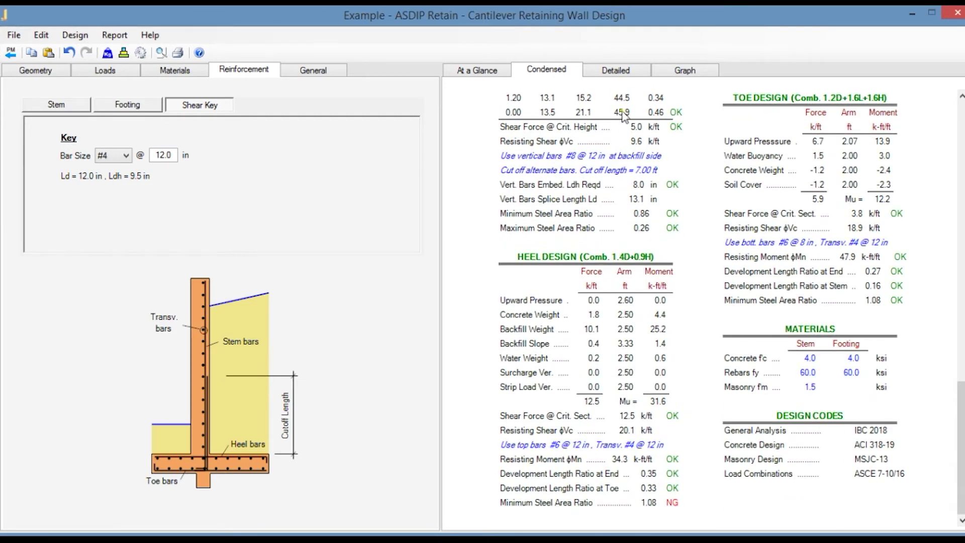
- Read the detailed report, then show the Overturning graphs with the 3.46 safety factor
left_click(615, 72)
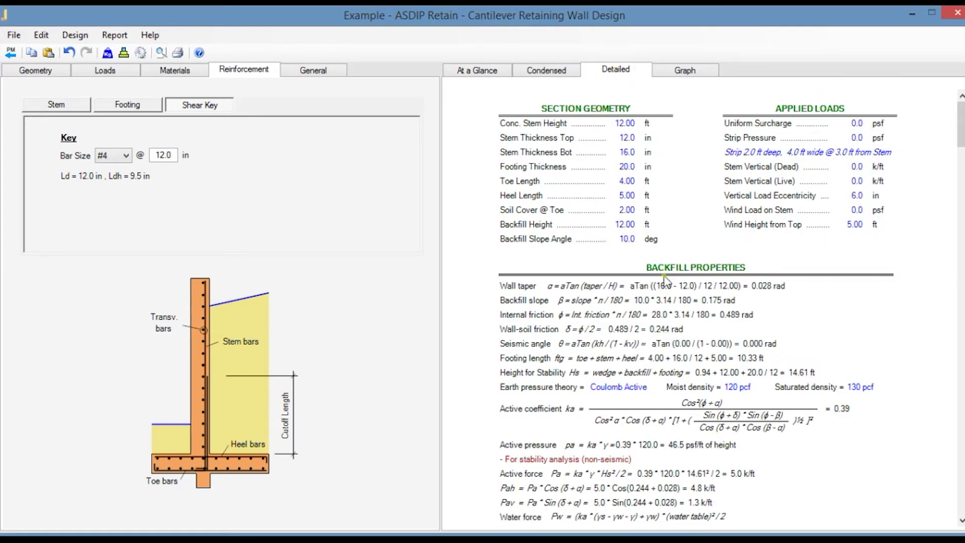
scroll(666, 282, "down", 3)
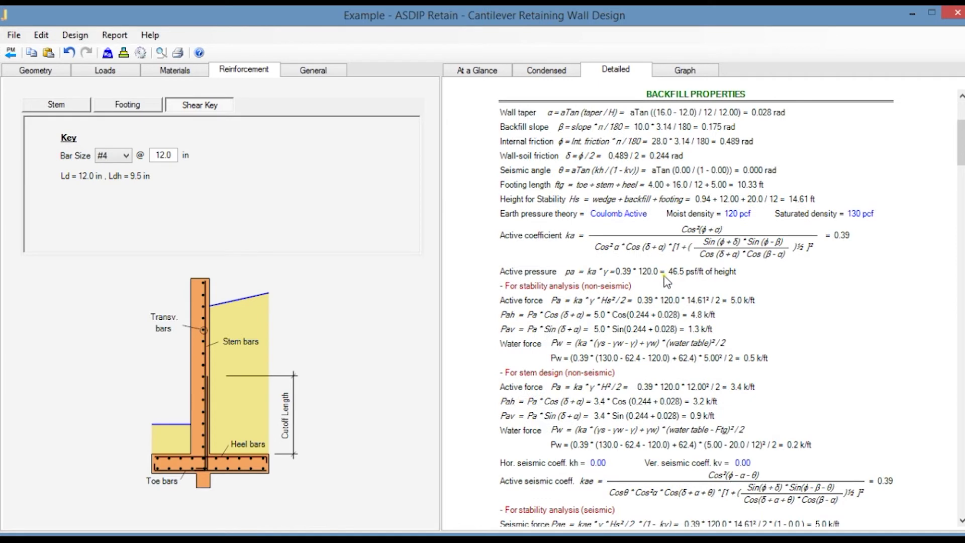
scroll(666, 280, "down", 2)
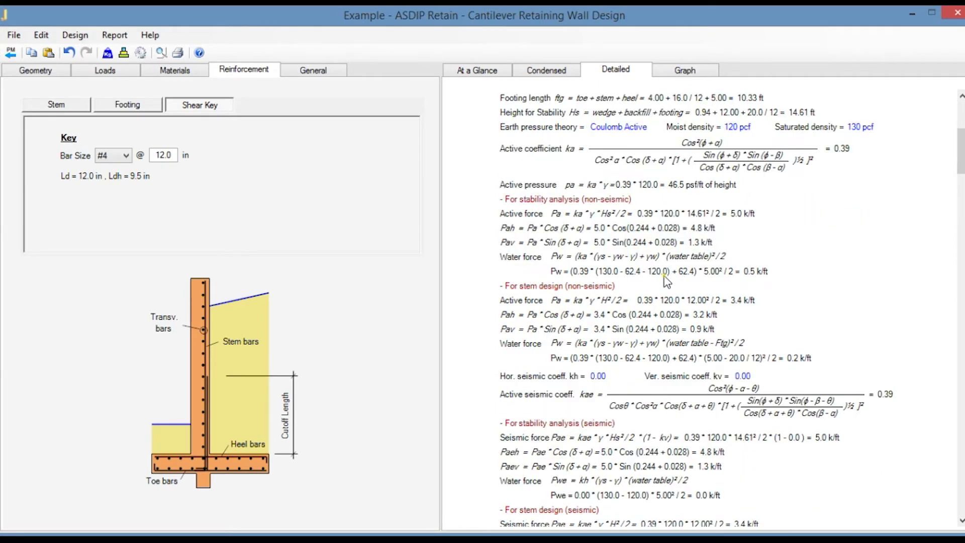
scroll(808, 411, "down", 12)
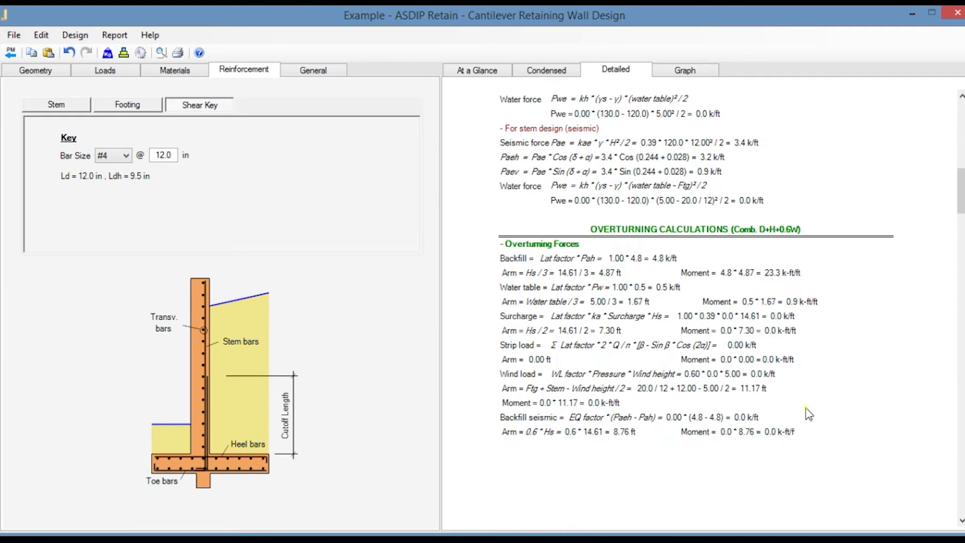
scroll(827, 407, "down", 9)
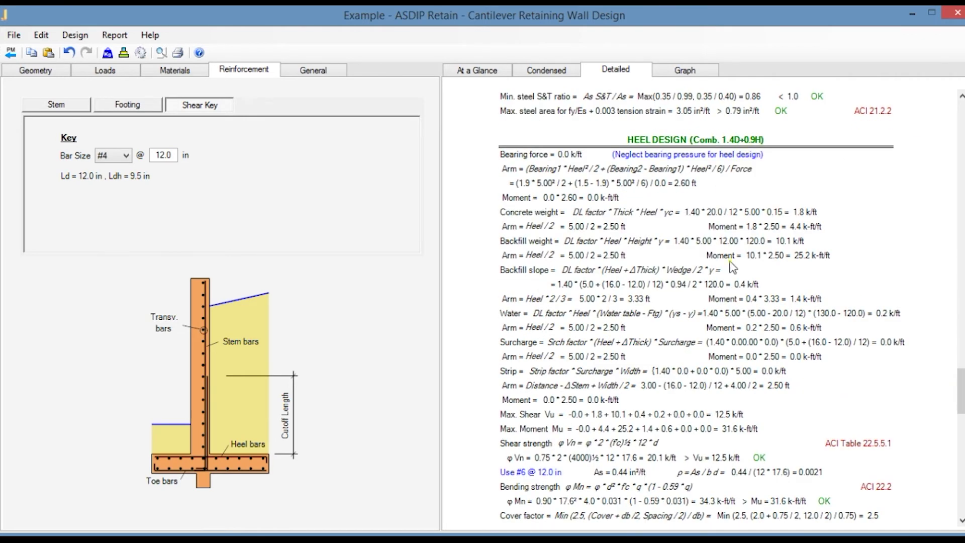
scroll(731, 267, "down", 3)
left_click(664, 71)
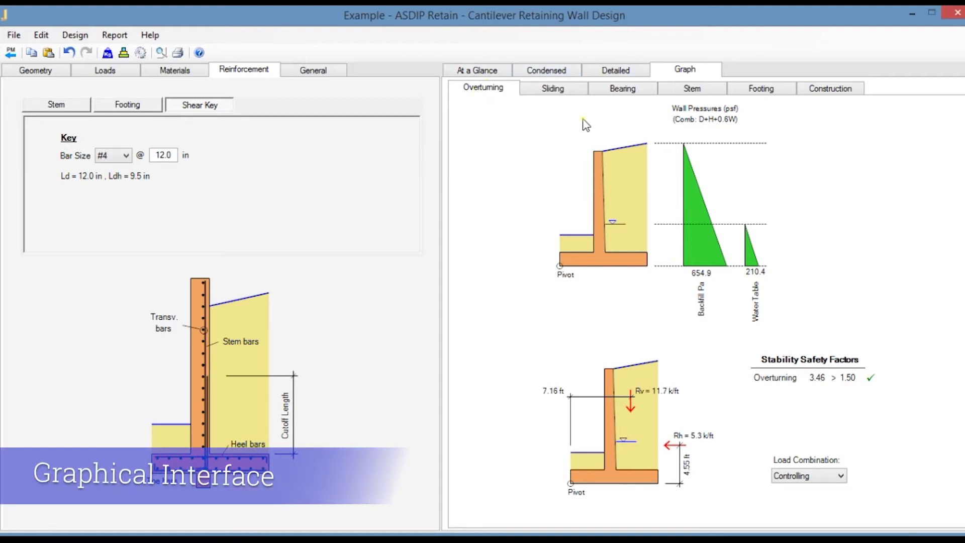
- Keep the Controlling combination and view the Sliding, Bearing, Stem, Footing and Construction graphs
left_click(838, 478)
left_click(837, 483)
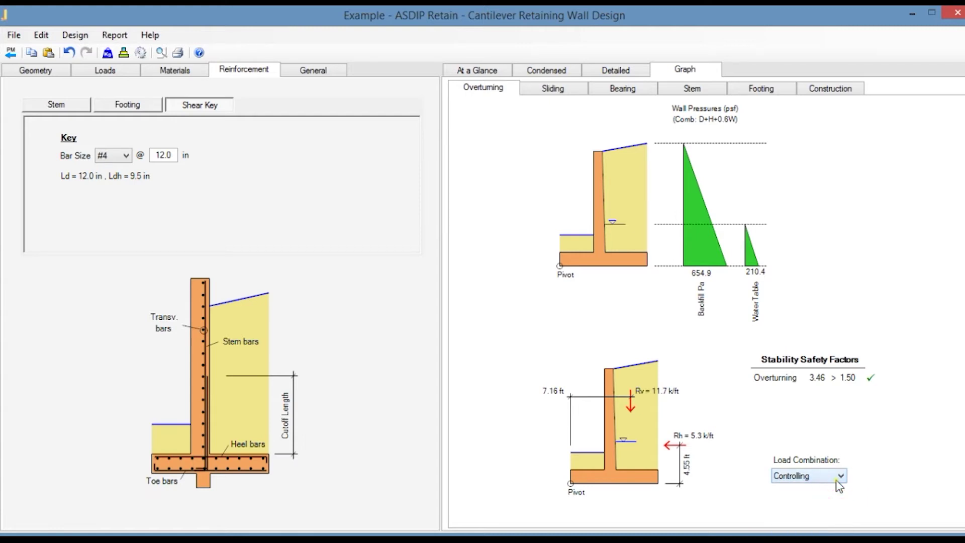
left_click(552, 91)
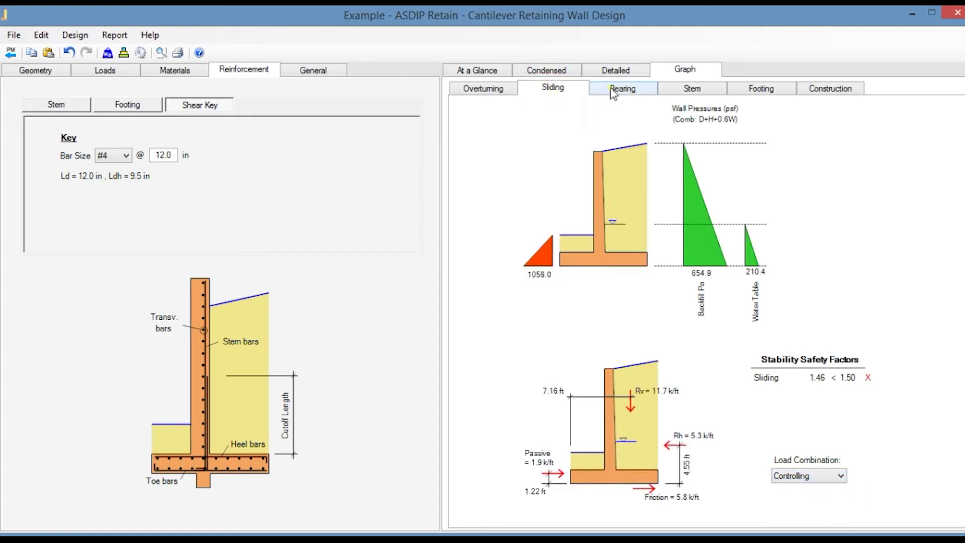
left_click(623, 89)
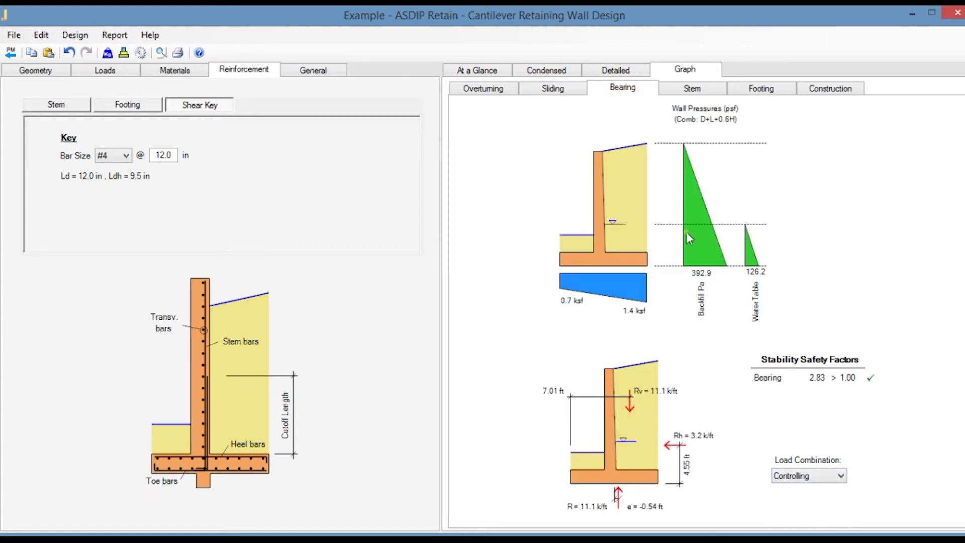
left_click(704, 91)
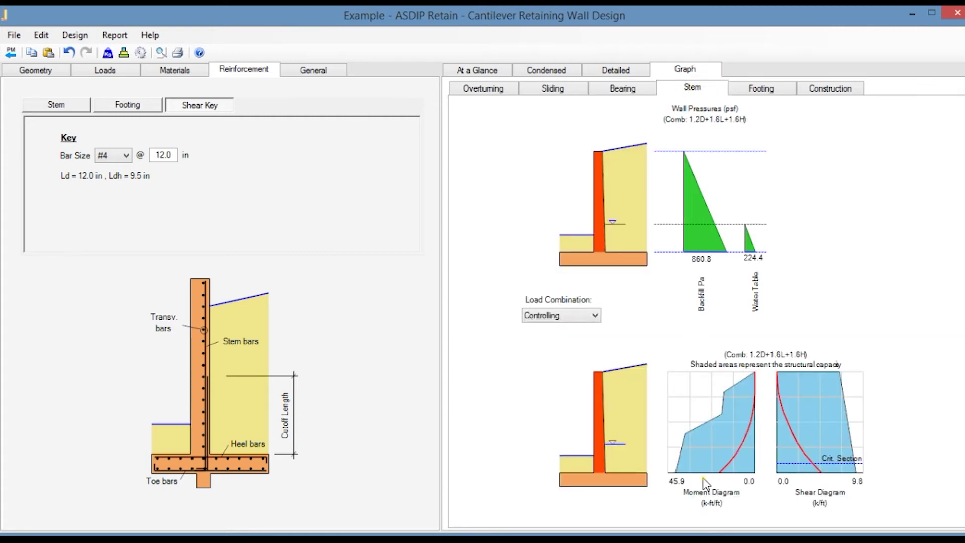
left_click(762, 90)
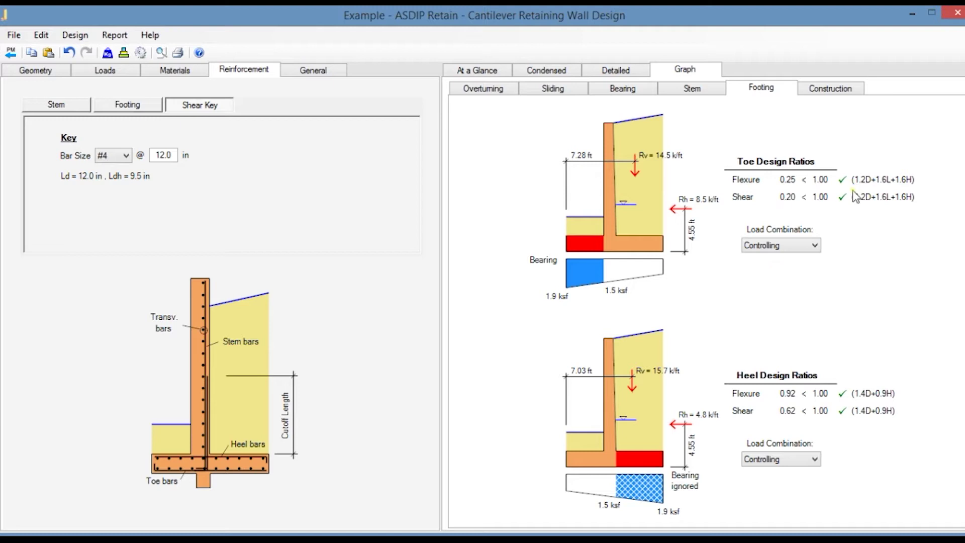
left_click(829, 90)
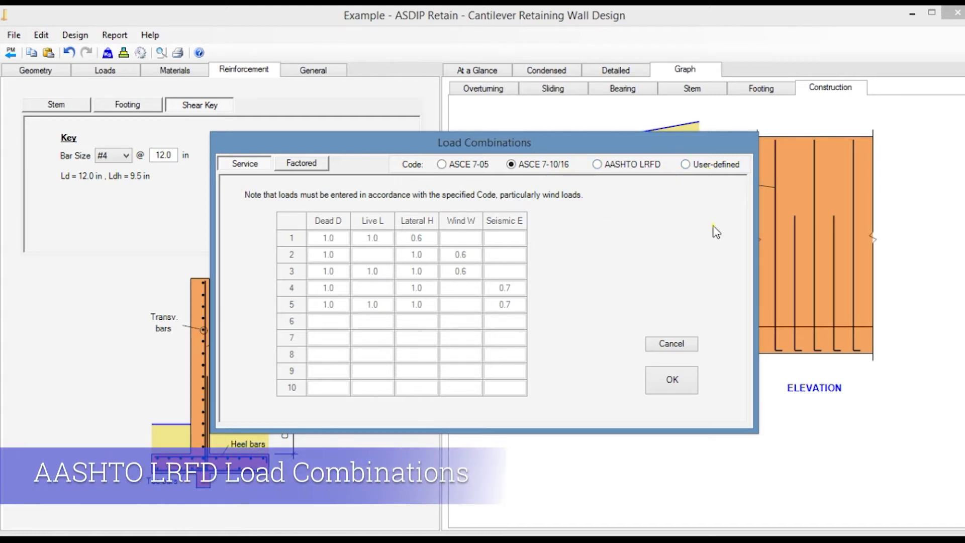
- Change the load combination code to AASHTO LRFD and view its Strength combinations
left_click(598, 165)
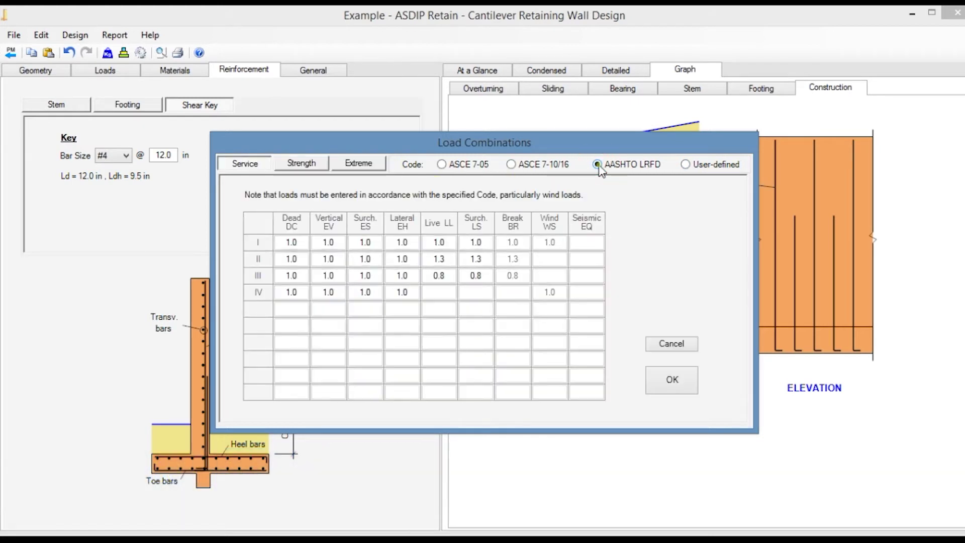
left_click(303, 166)
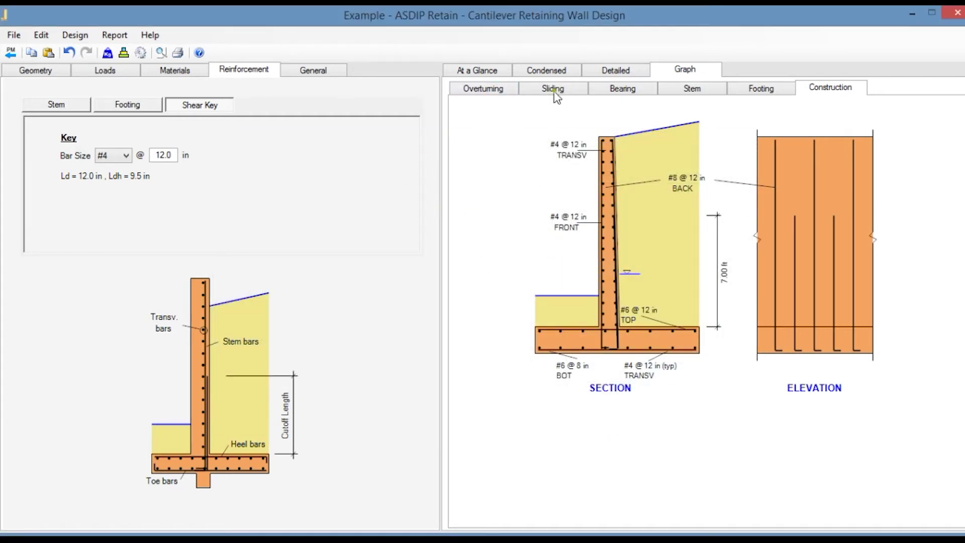
- Check the overturning graph and the available AASHTO load combinations, leaving them unchanged
left_click(483, 89)
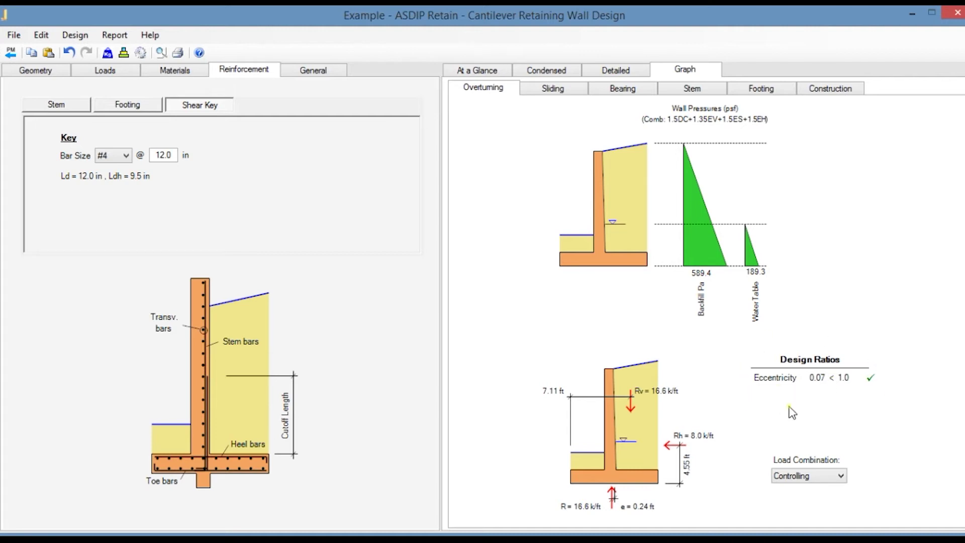
left_click(841, 476)
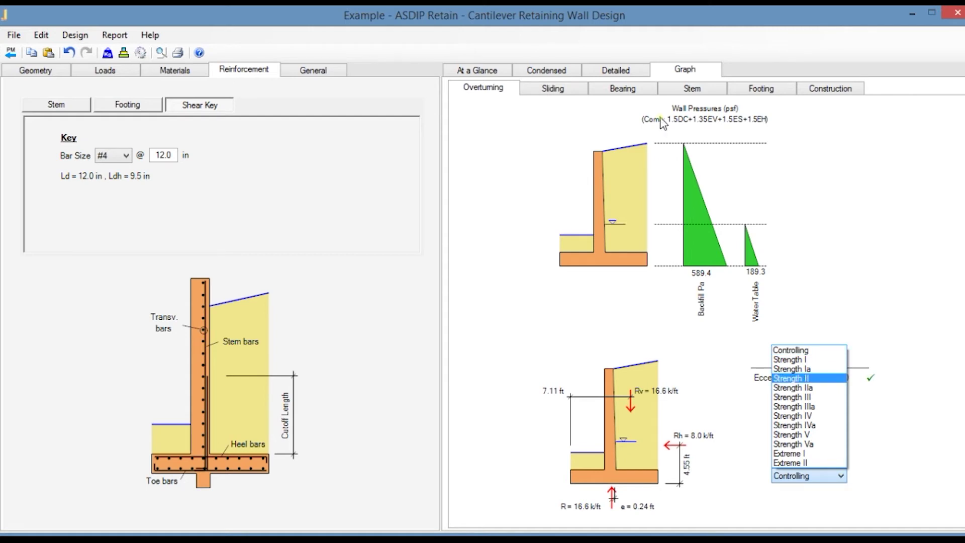
left_click(556, 88)
- Review the Sliding, Bearing, Stem and Footing graphs, then return to the Project Manager
left_click(556, 87)
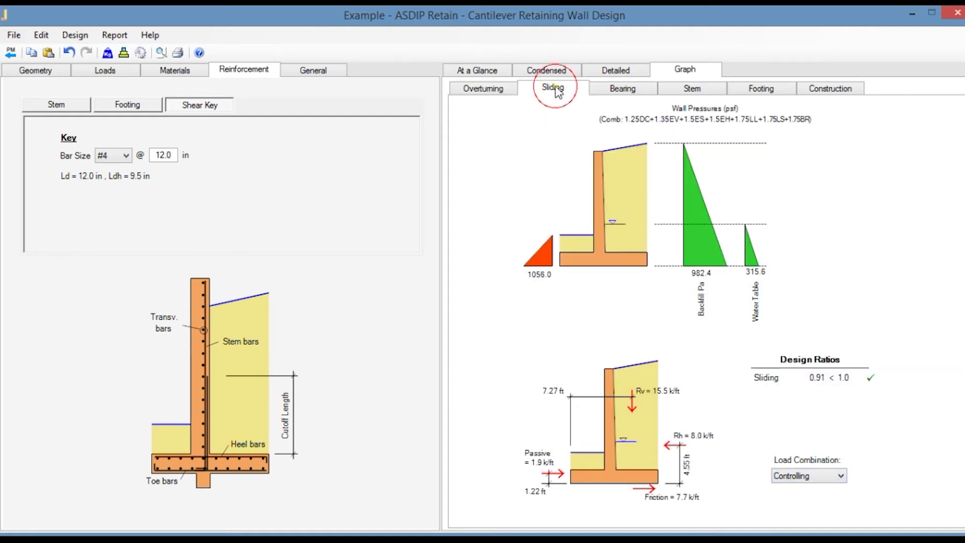
left_click(621, 89)
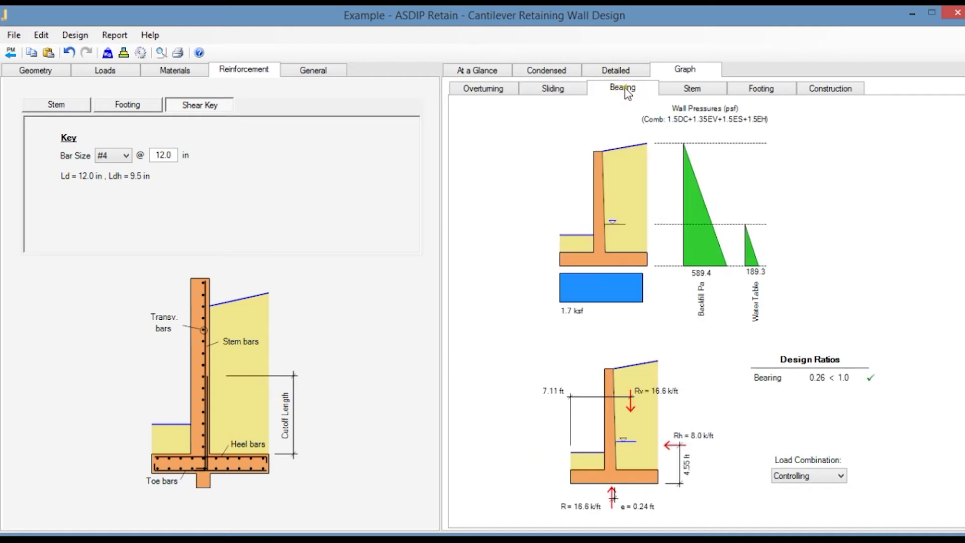
left_click(693, 89)
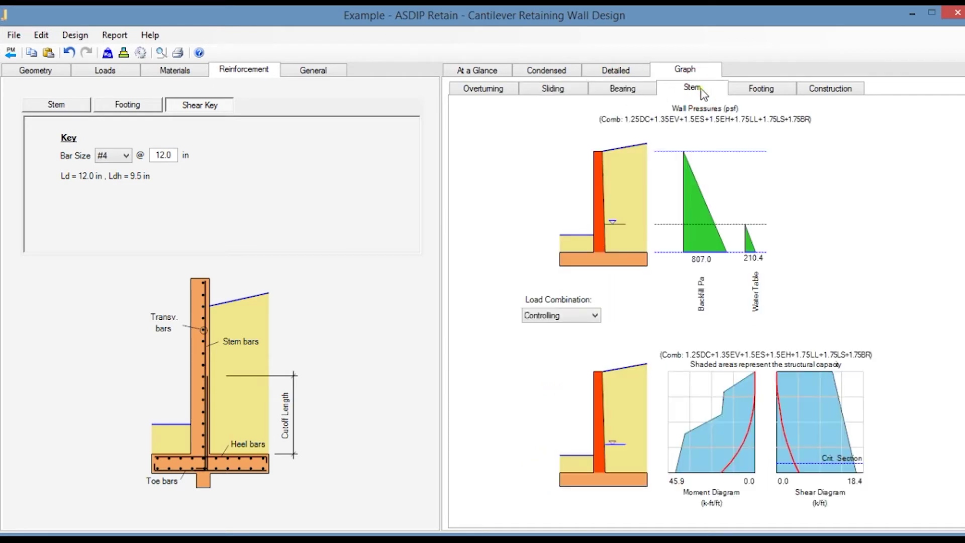
left_click(769, 96)
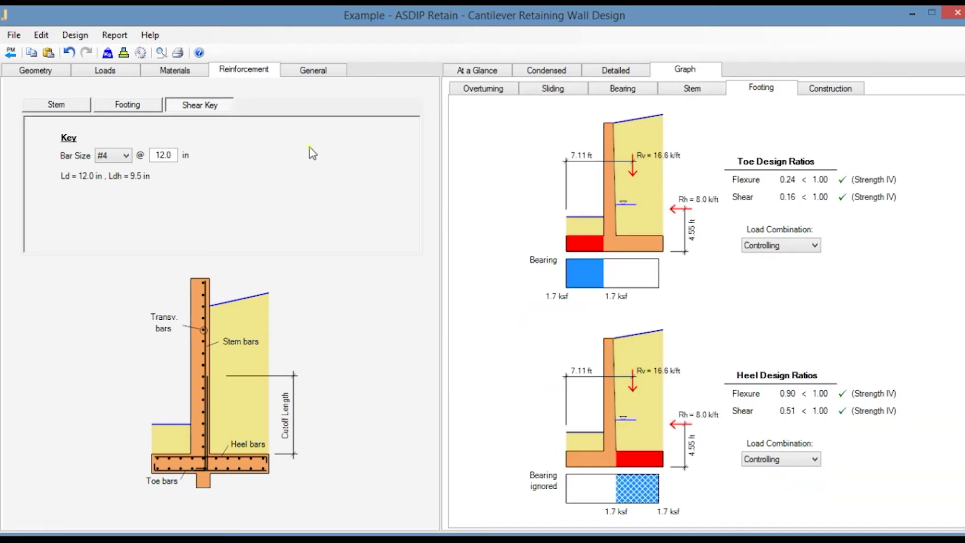
left_click(10, 52)
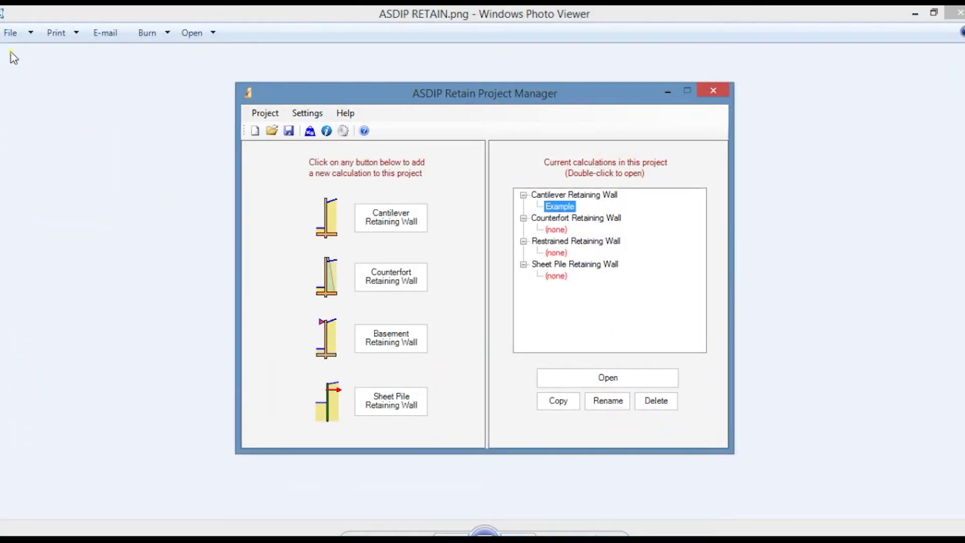
- Add a Counterfort Retaining Wall calculation named 'Example' and open it
left_click(394, 279)
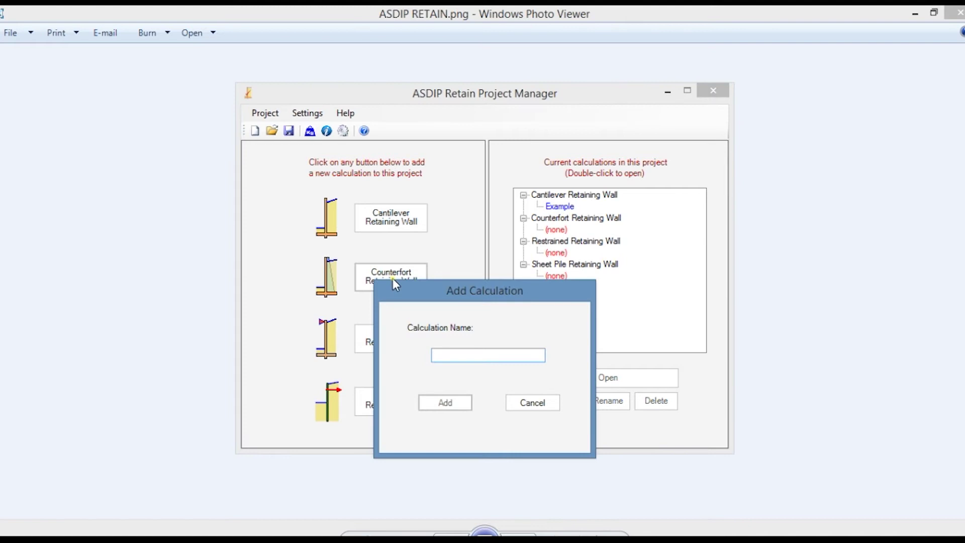
type("Example")
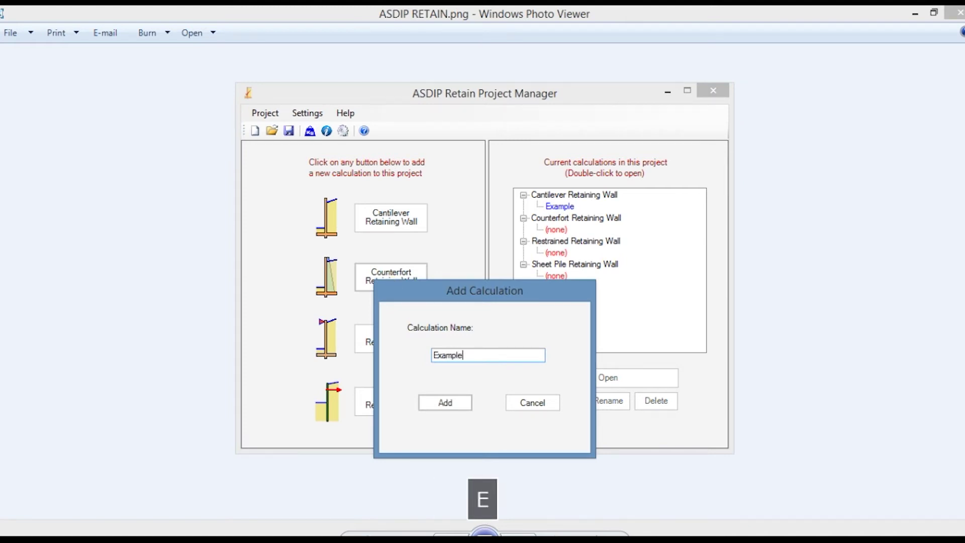
key("Return")
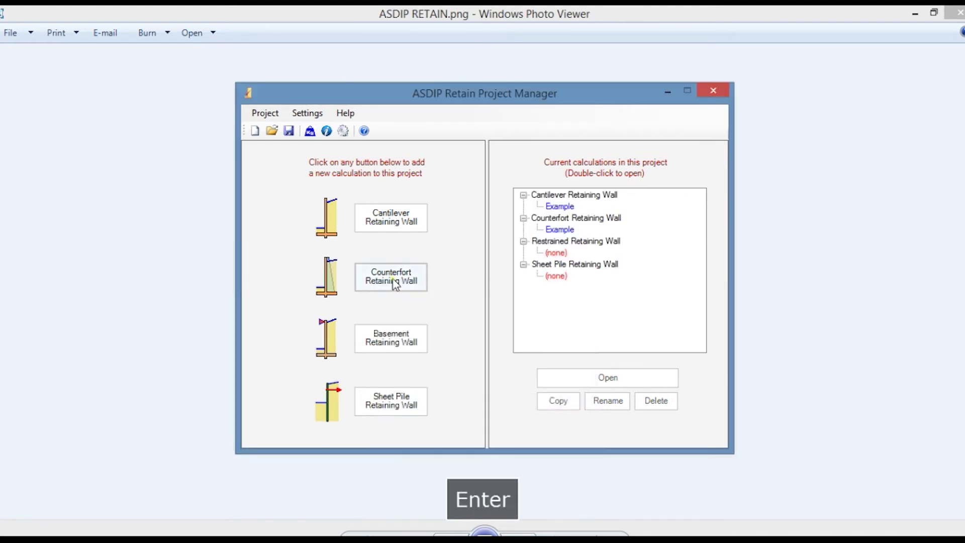
double_click(557, 230)
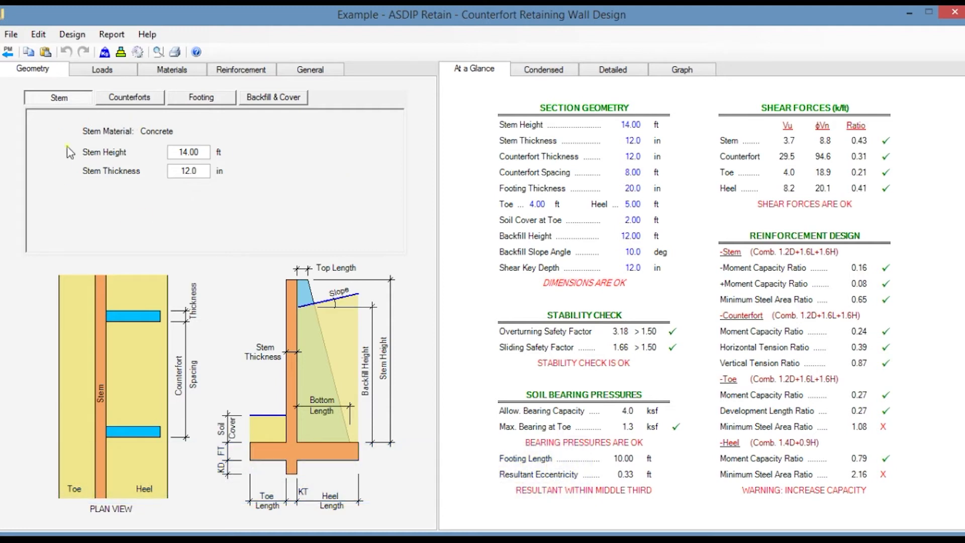
- Check the counterfort wall's counterfort, footing and backfill geometry, loads, and footing and soil material inputs
left_click(135, 98)
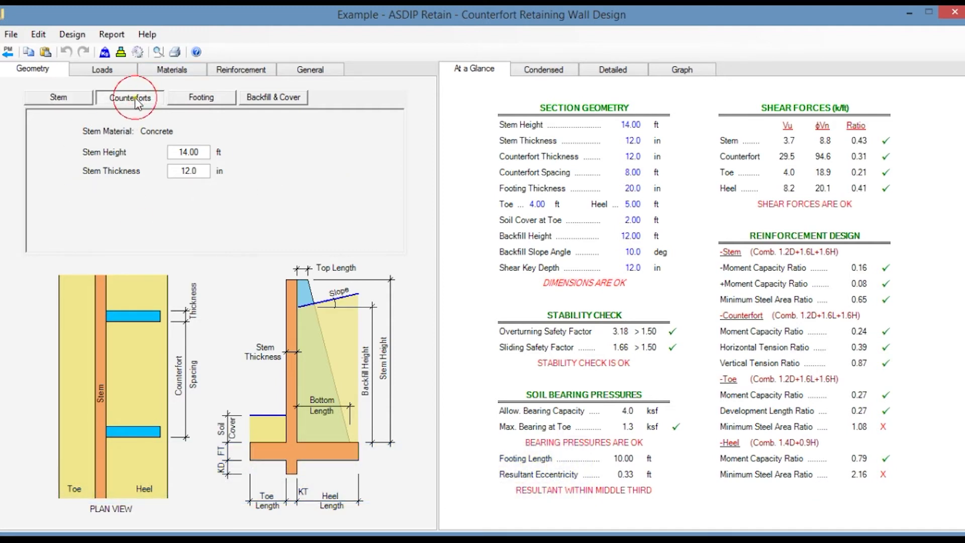
left_click(211, 103)
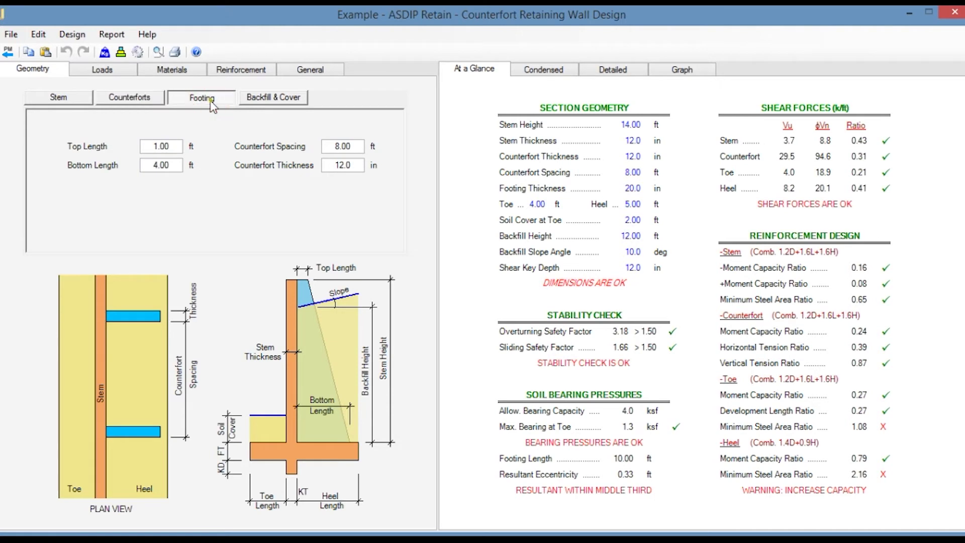
left_click(283, 99)
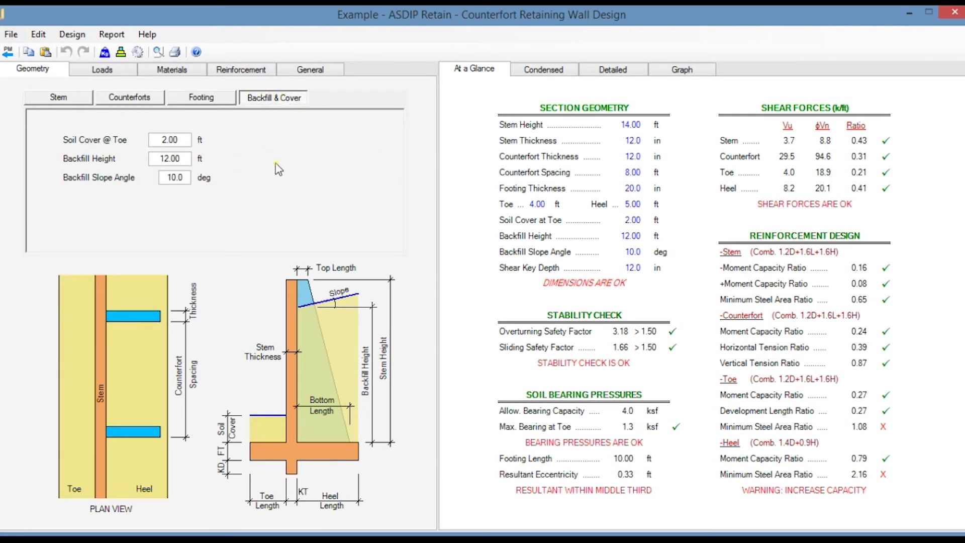
left_click(101, 71)
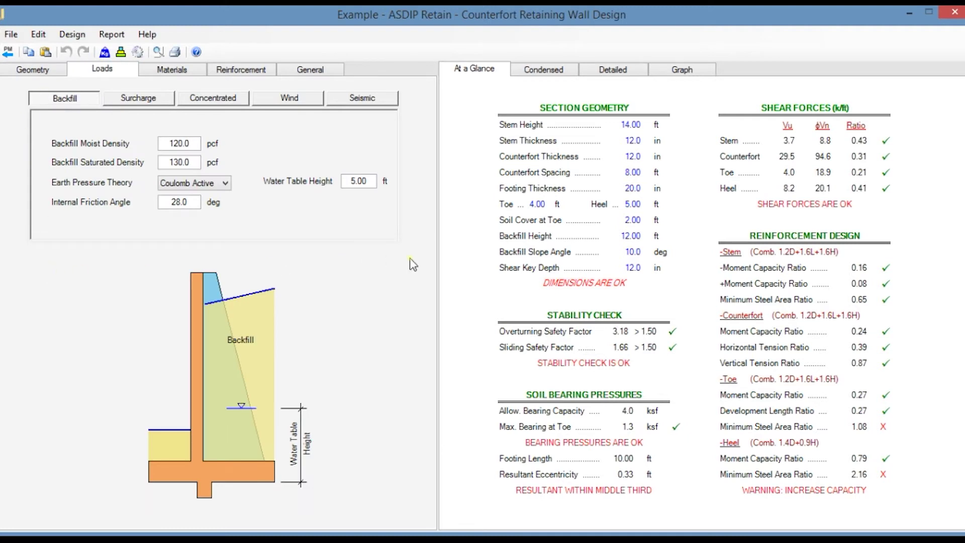
left_click(172, 71)
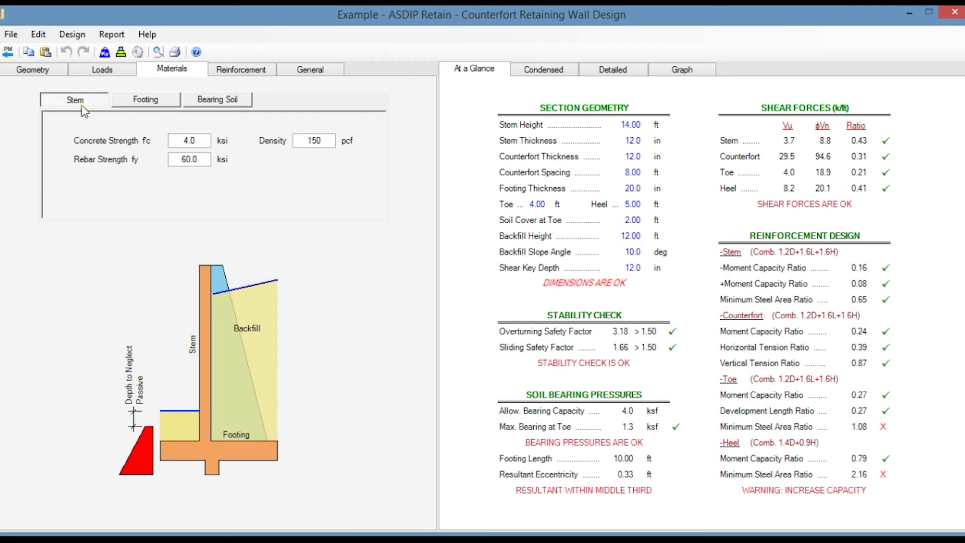
left_click(153, 102)
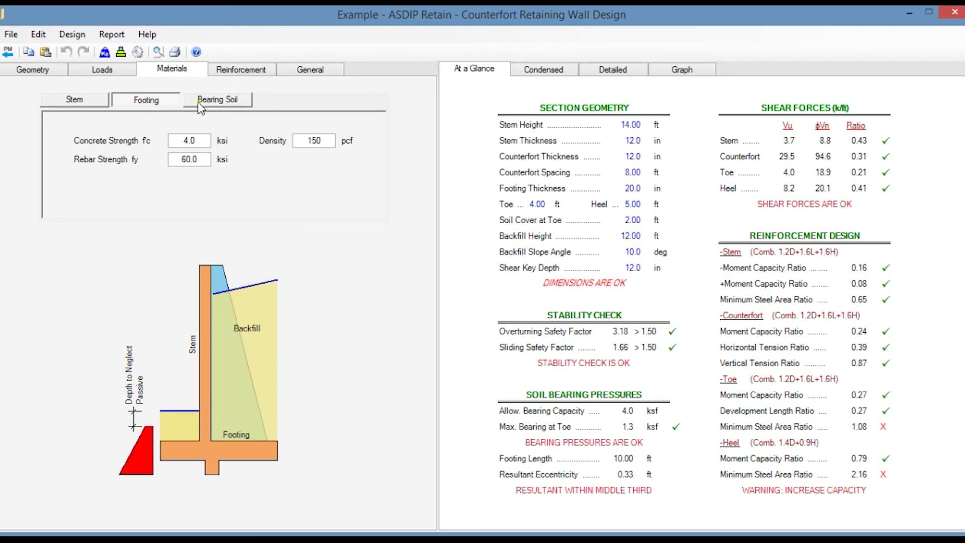
left_click(229, 102)
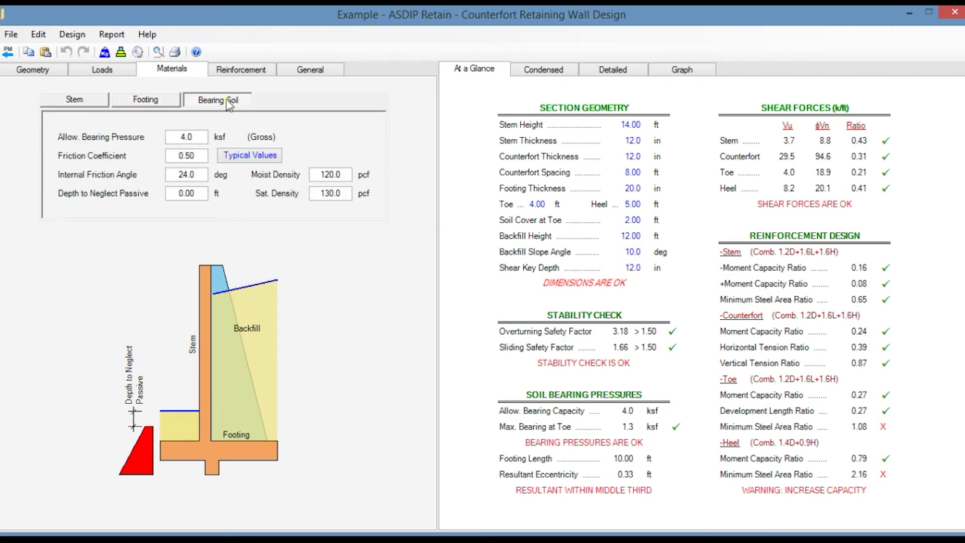
- Review the stem, counterfort, toe/heel (#6 at 8.0 and 12.0 in) and shear key reinforcement
left_click(246, 75)
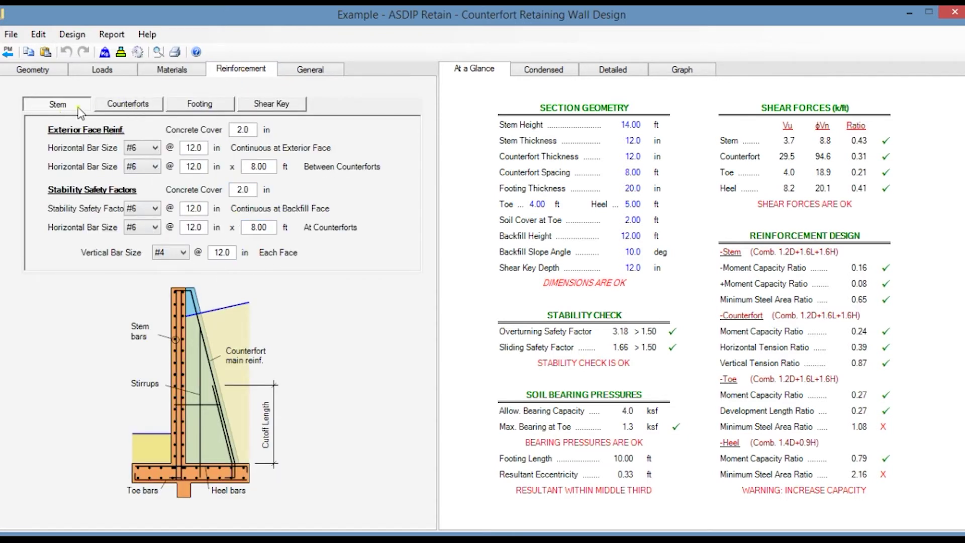
left_click(115, 109)
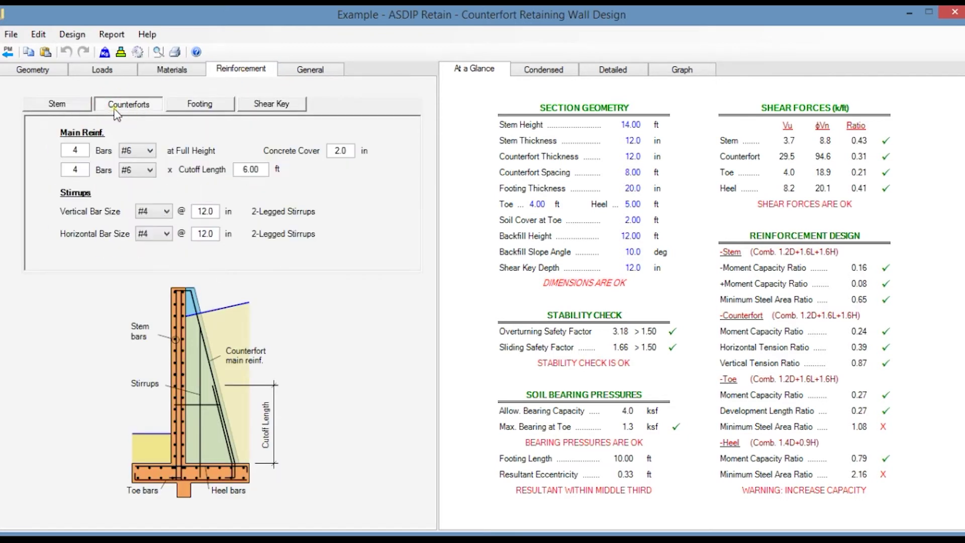
left_click(201, 106)
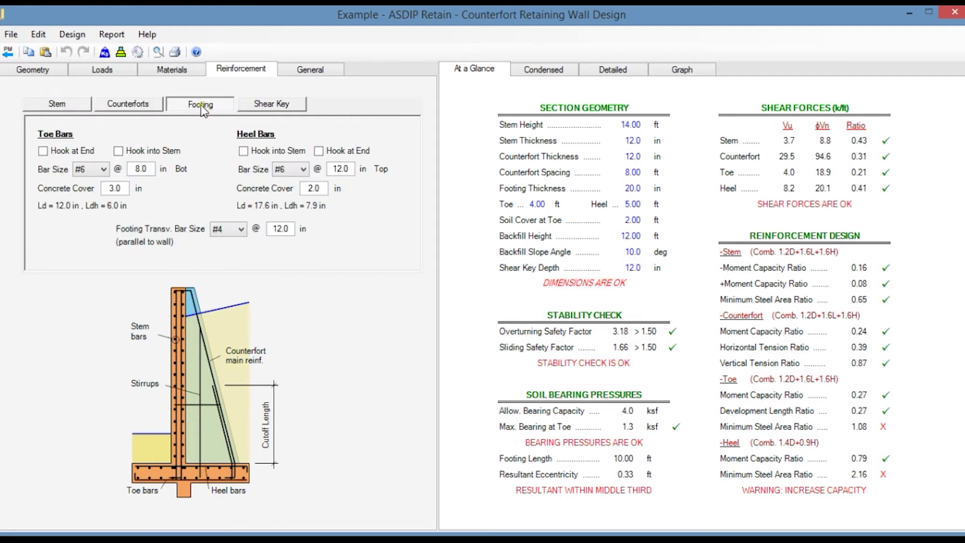
left_click(291, 107)
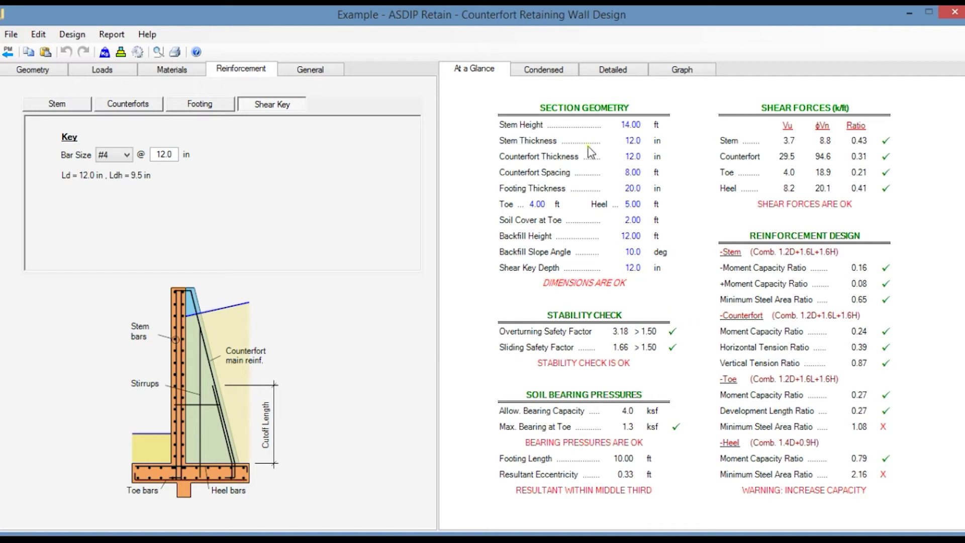
- Scroll through the counterfort wall's condensed calculation report
left_click(553, 73)
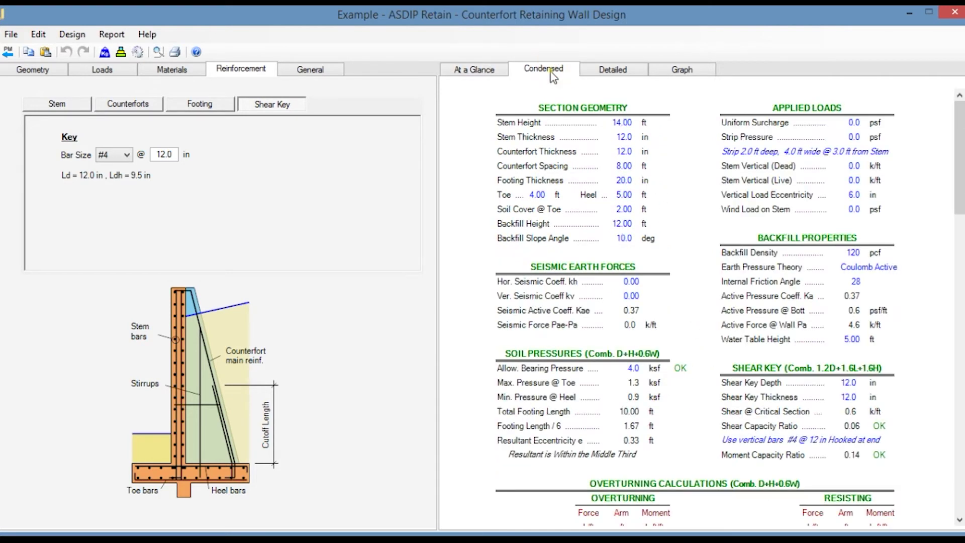
scroll(660, 314, "down", 5)
scroll(660, 314, "down", 8)
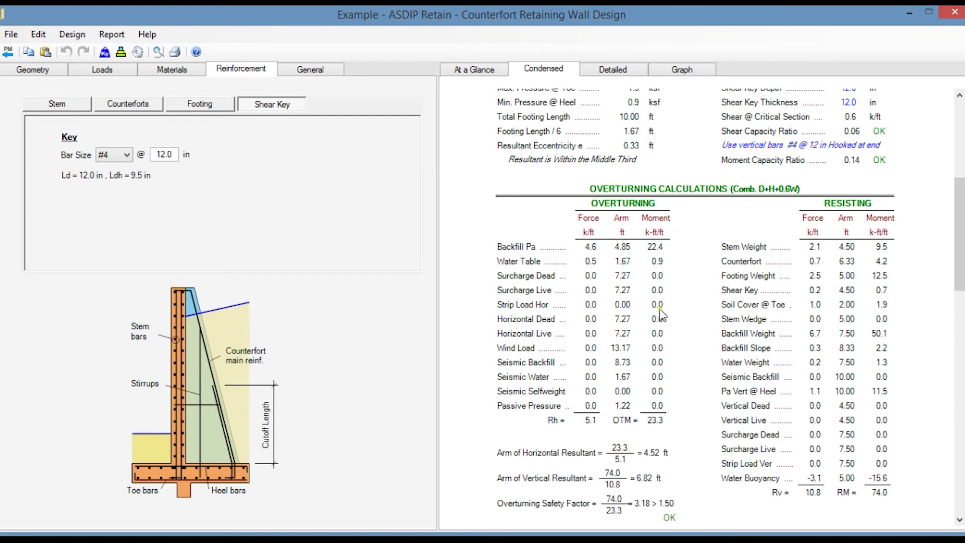
scroll(660, 315, "down", 4)
scroll(660, 314, "down", 8)
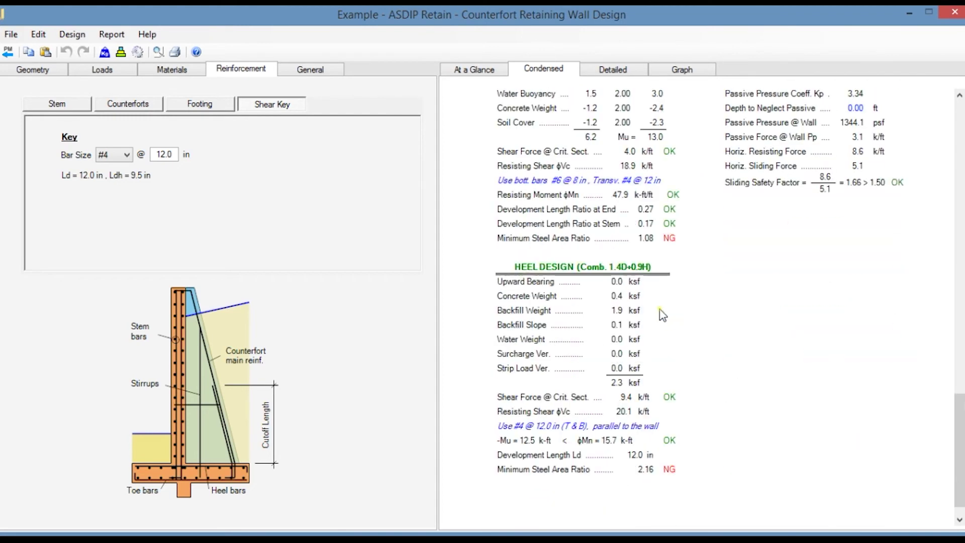
- Read the detailed report, then show the overturning graph (634.0/213.9 psf, safety factor 3.18)
left_click(613, 71)
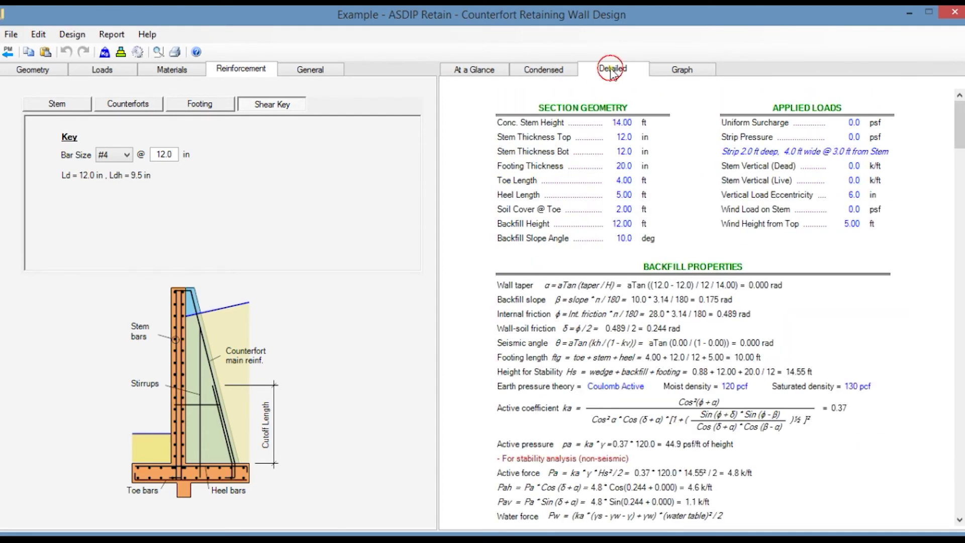
scroll(723, 347, "down", 18)
scroll(723, 347, "down", 15)
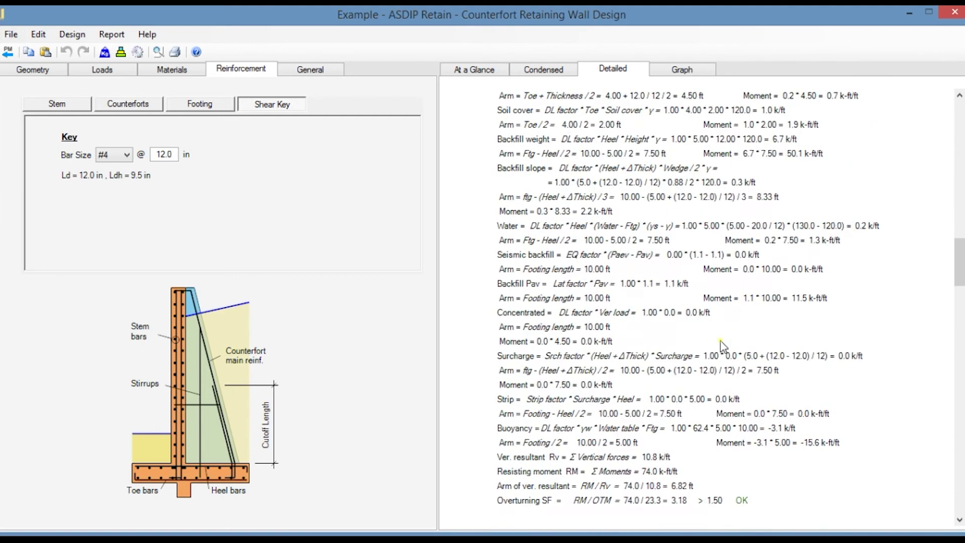
scroll(723, 347, "down", 15)
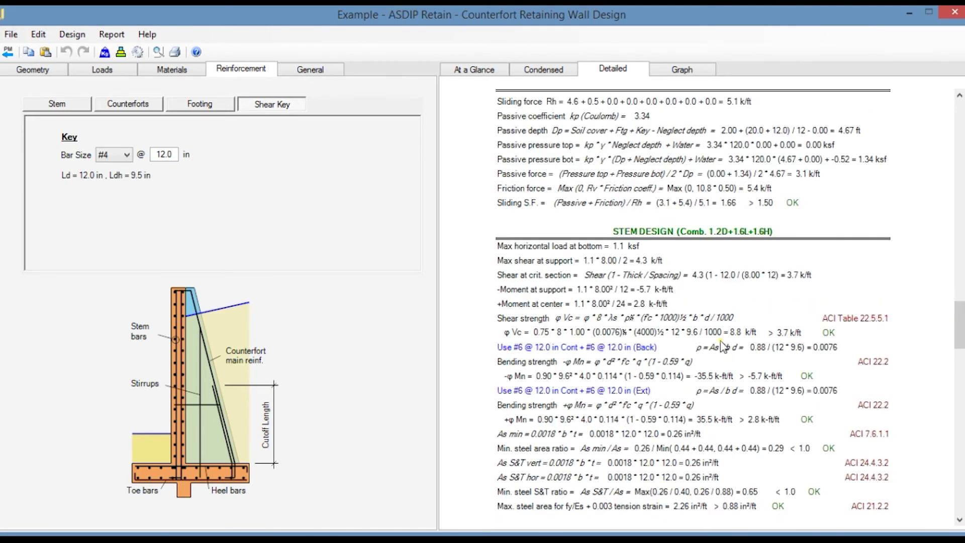
scroll(723, 344, "down", 7)
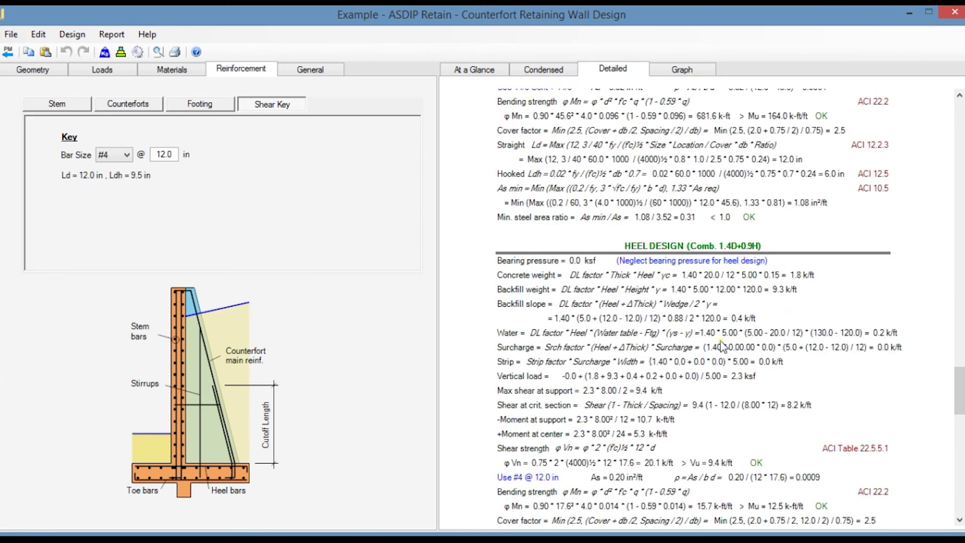
left_click(681, 73)
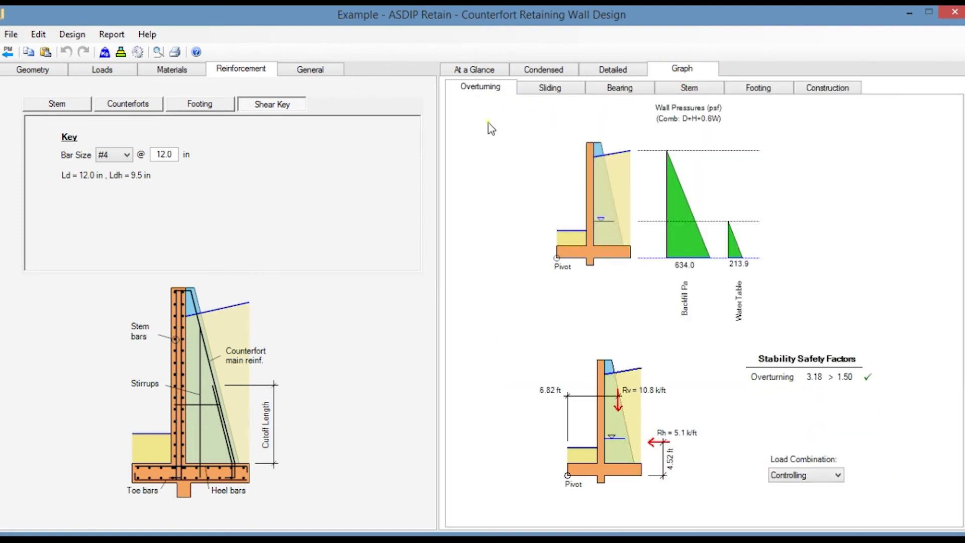
- Page through the sliding, bearing, stem, footing and construction graphs, then return to the results summary
key("ctrl+Tab")
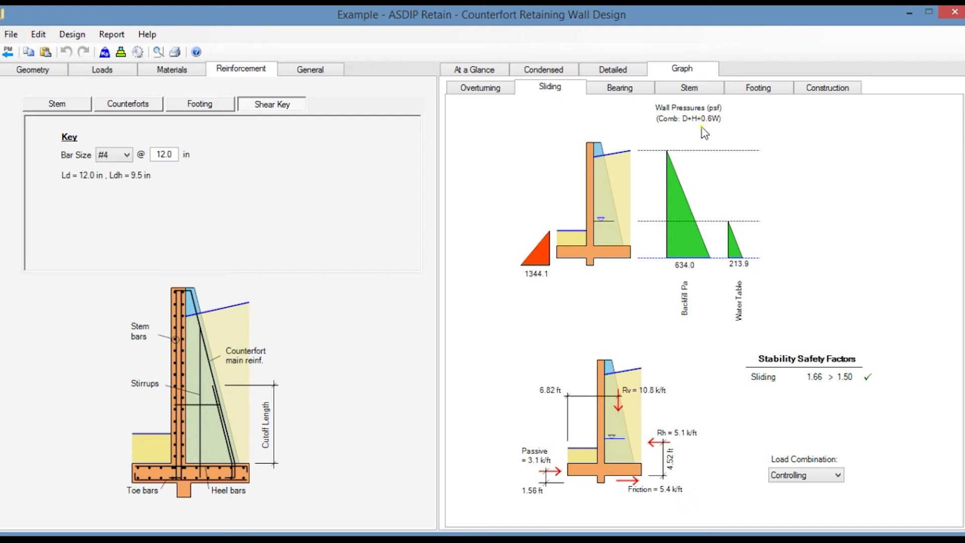
left_click(623, 93)
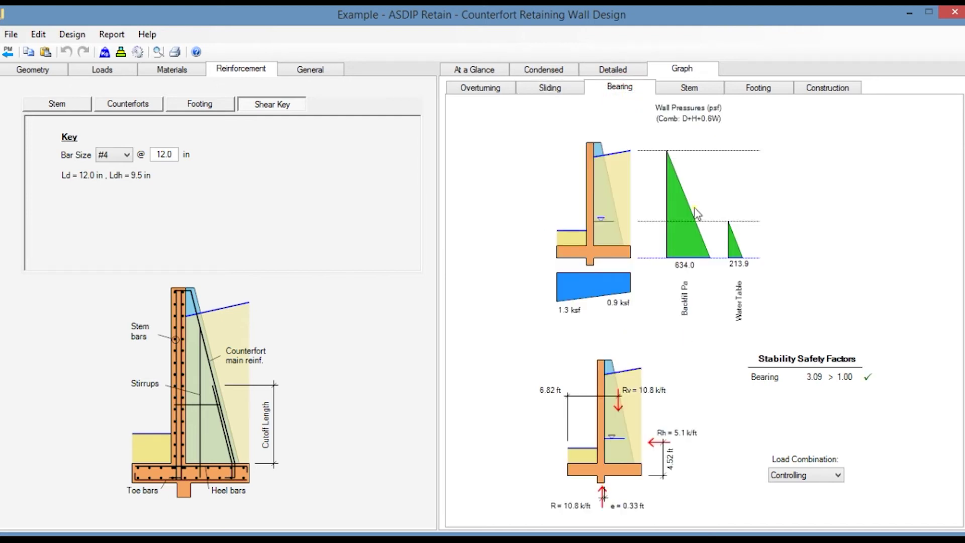
left_click(693, 91)
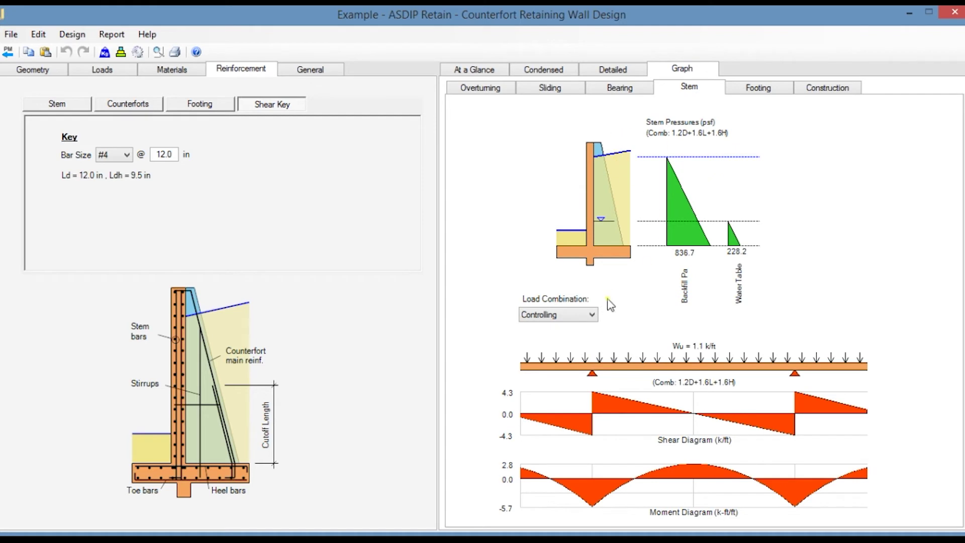
left_click(762, 89)
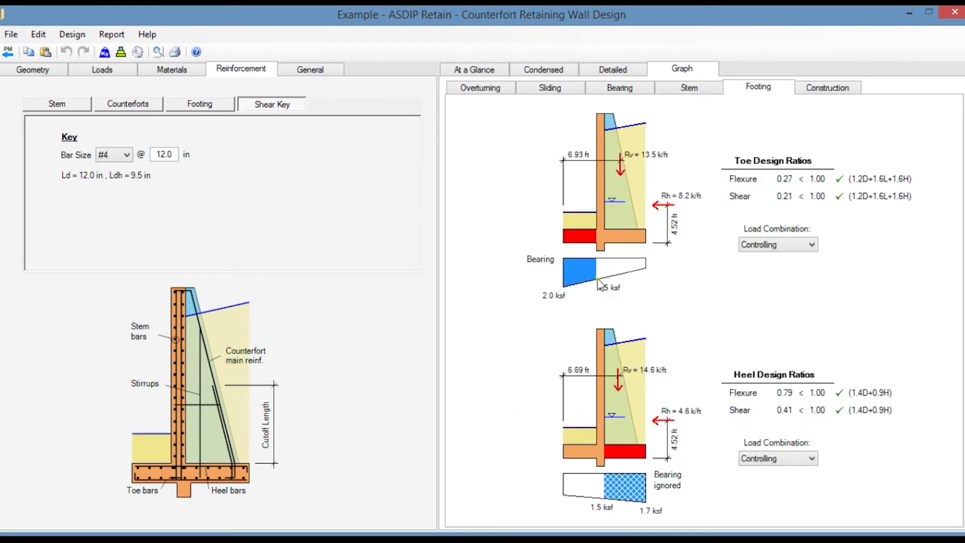
left_click(829, 89)
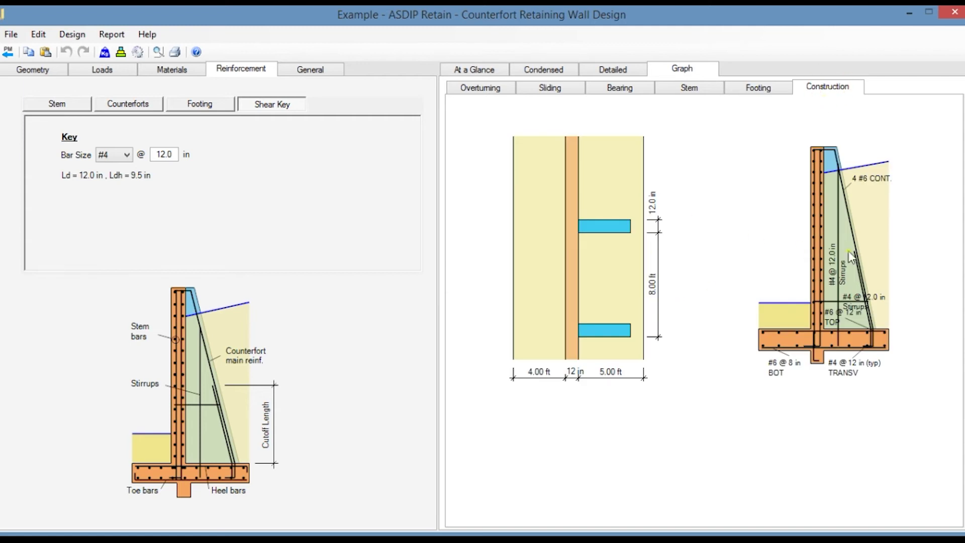
left_click(470, 74)
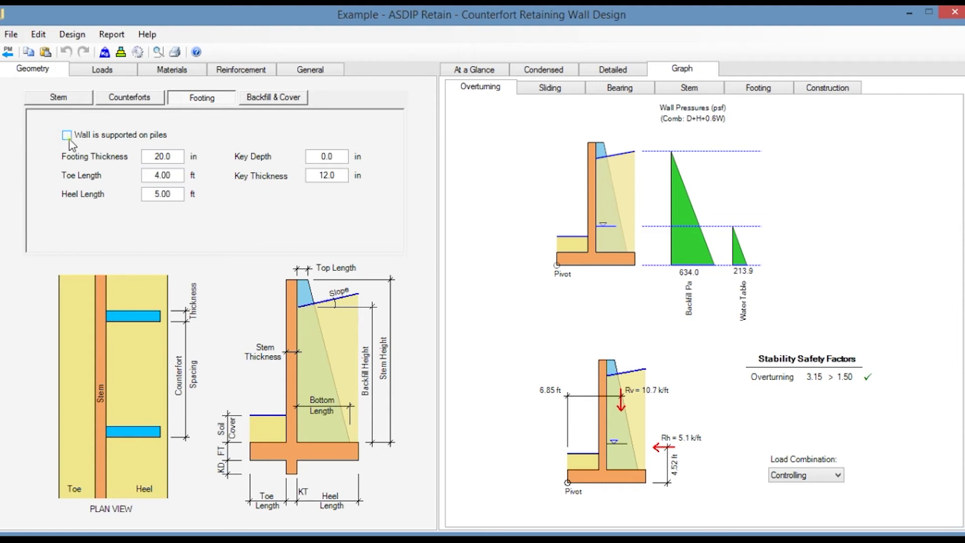
- Put the counterfort wall on piles and view the stem, pile footing (25/30 kip) and construction graphs
left_click(67, 135)
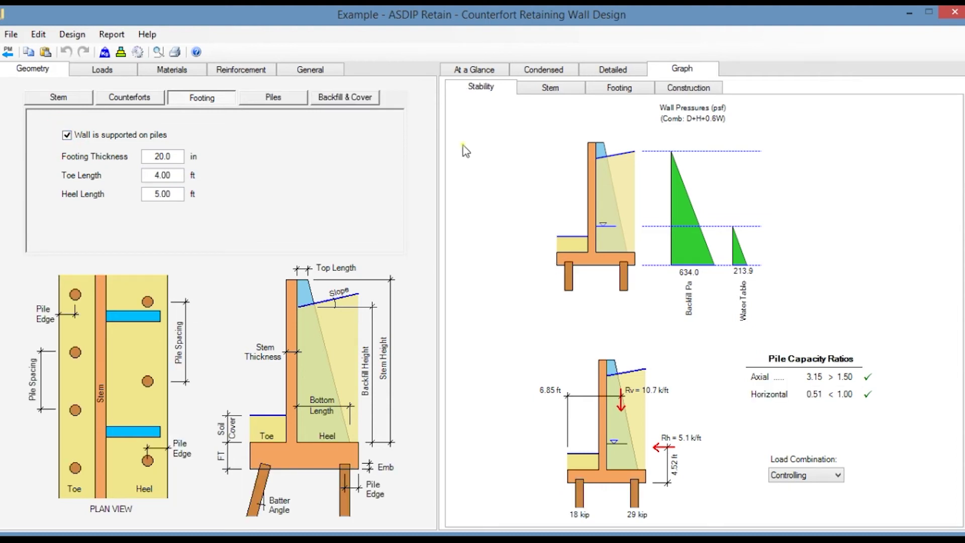
left_click(553, 88)
left_click(619, 88)
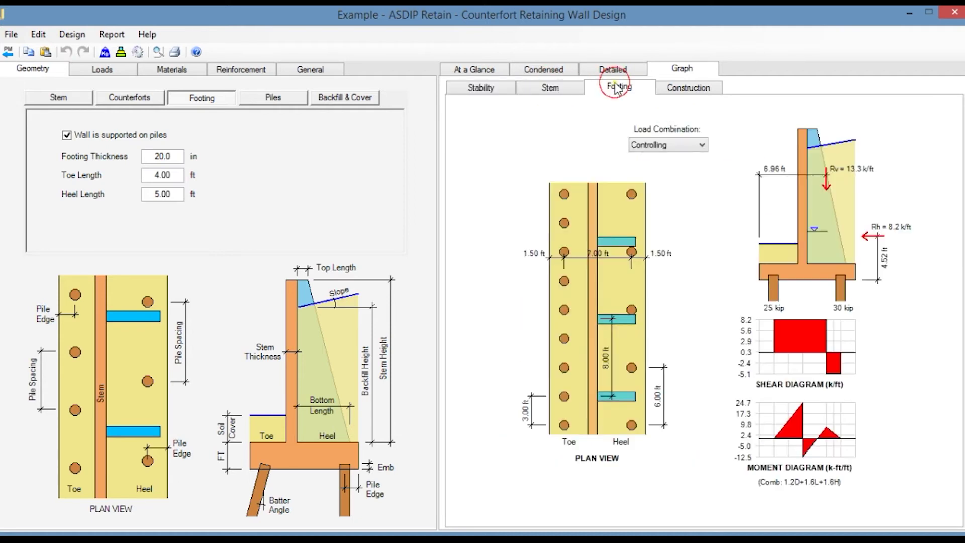
left_click(674, 90)
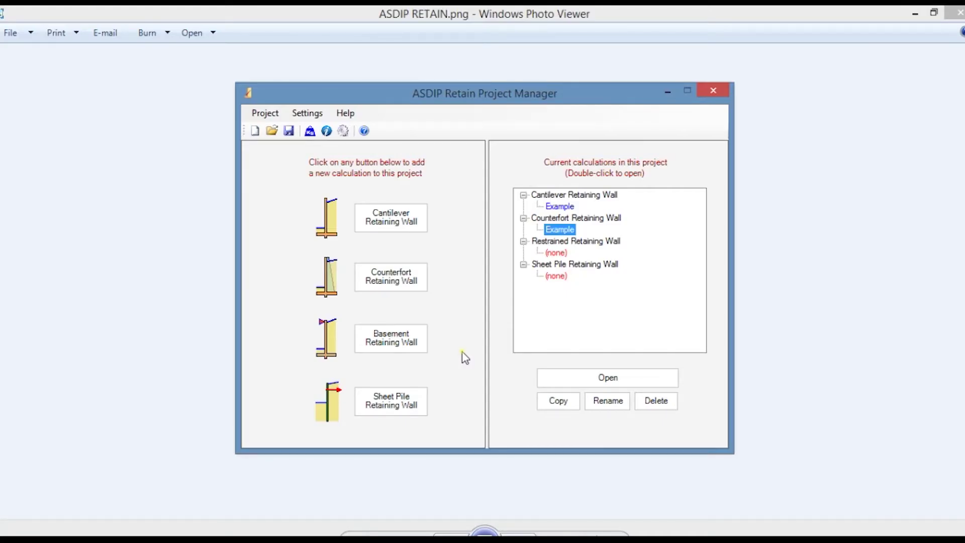
- Add a Basement Retaining Wall calculation named 'Example' to the project and open it
left_click(394, 344)
type("E")
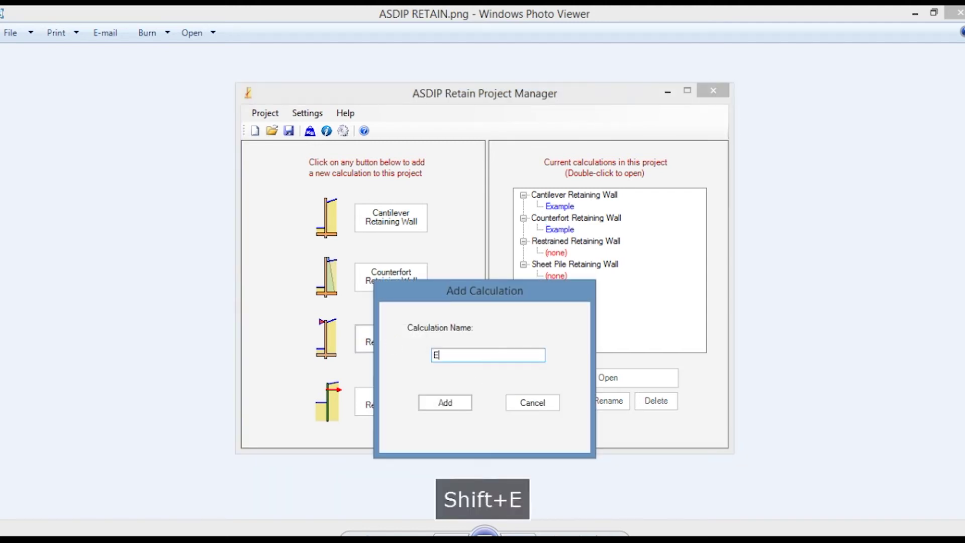
type("xample")
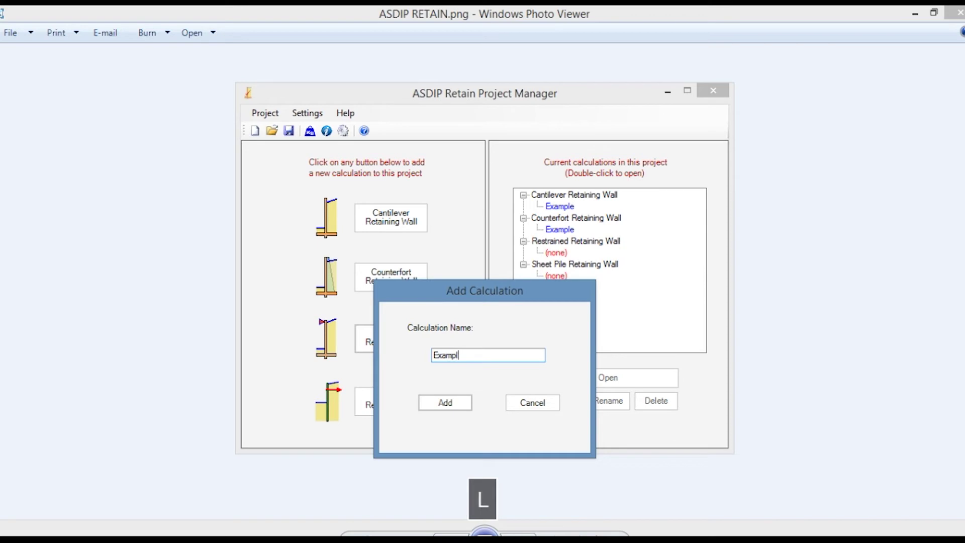
left_click(452, 403)
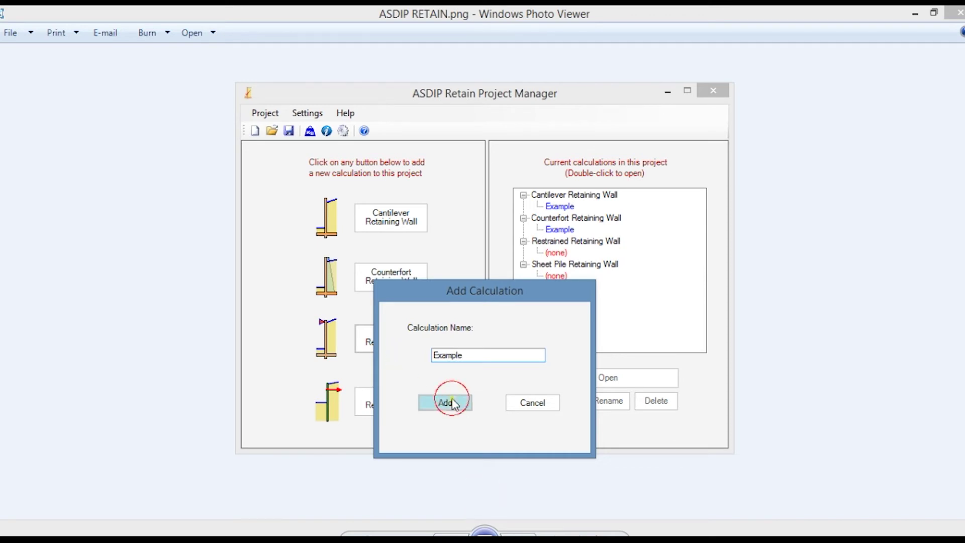
double_click(559, 253)
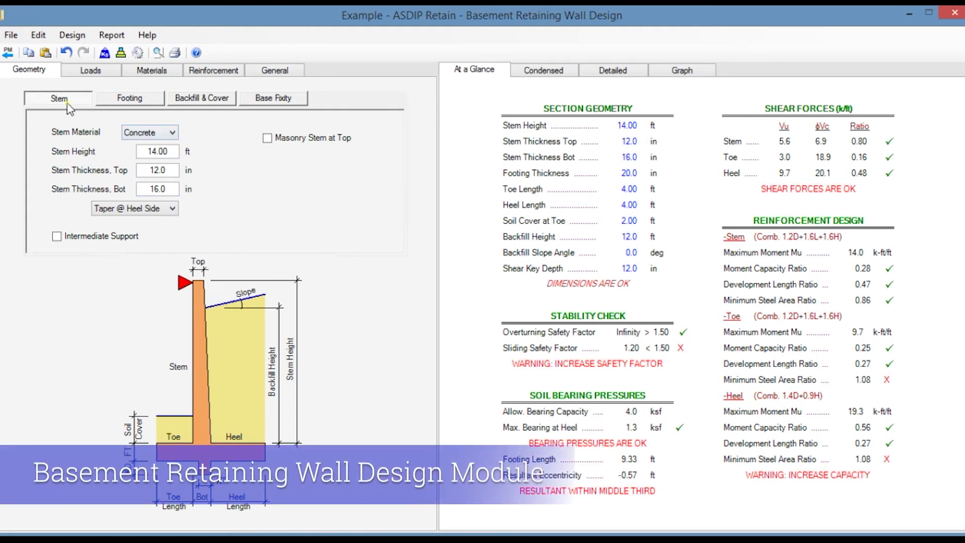
- Look over the basement wall's footing, soil cover and backfill, stem fixity, load and material inputs
left_click(133, 97)
left_click(208, 100)
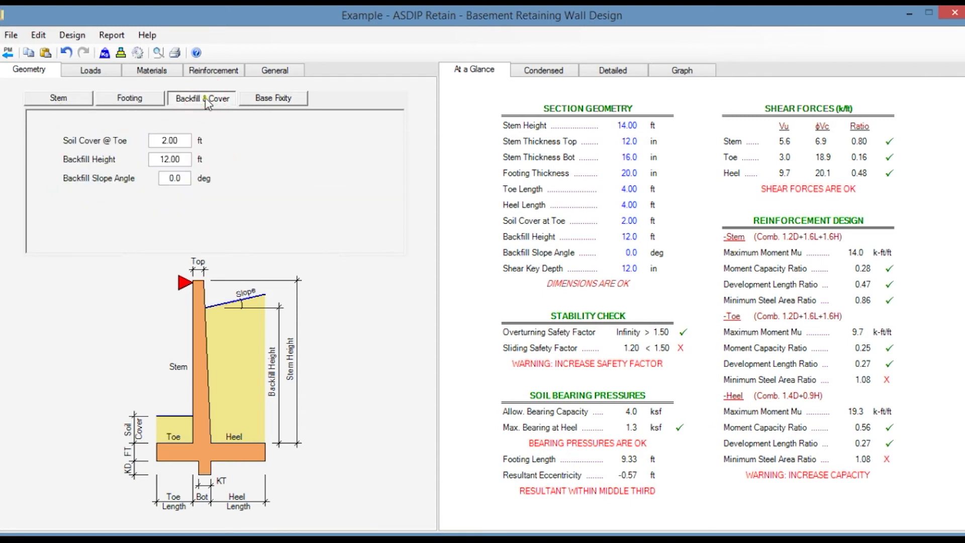
left_click(276, 98)
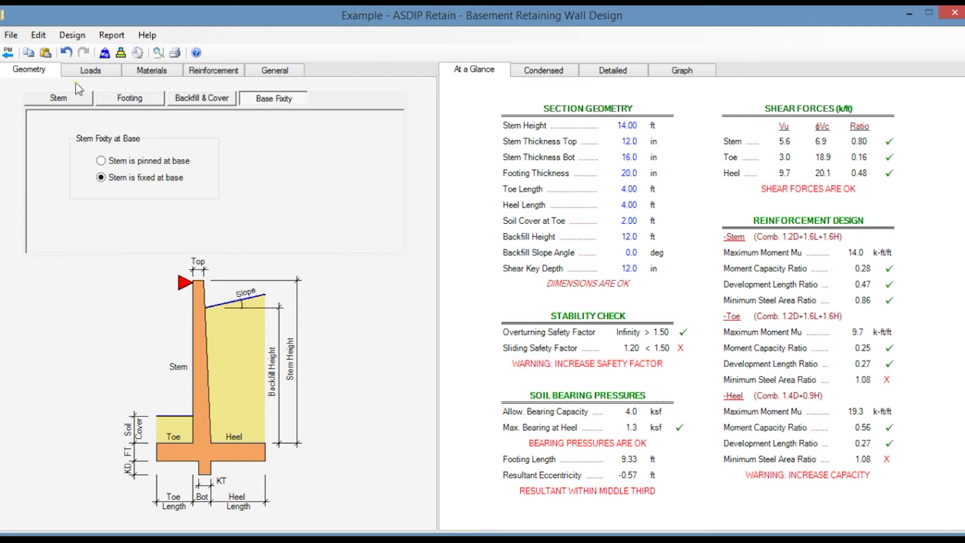
left_click(92, 70)
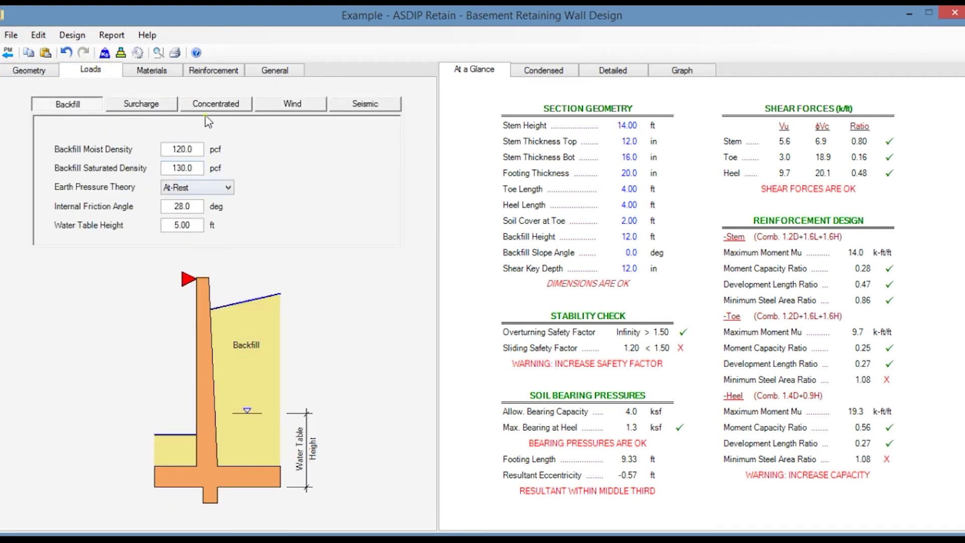
left_click(160, 74)
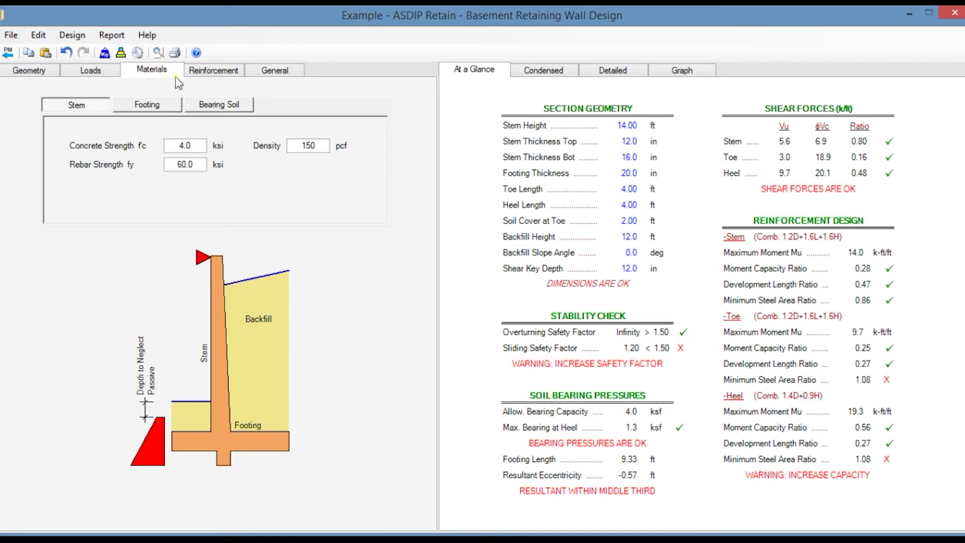
- Check the footing and shear key bar settings, then show the condensed report (At-Rest, Kr 0.53)
left_click(221, 71)
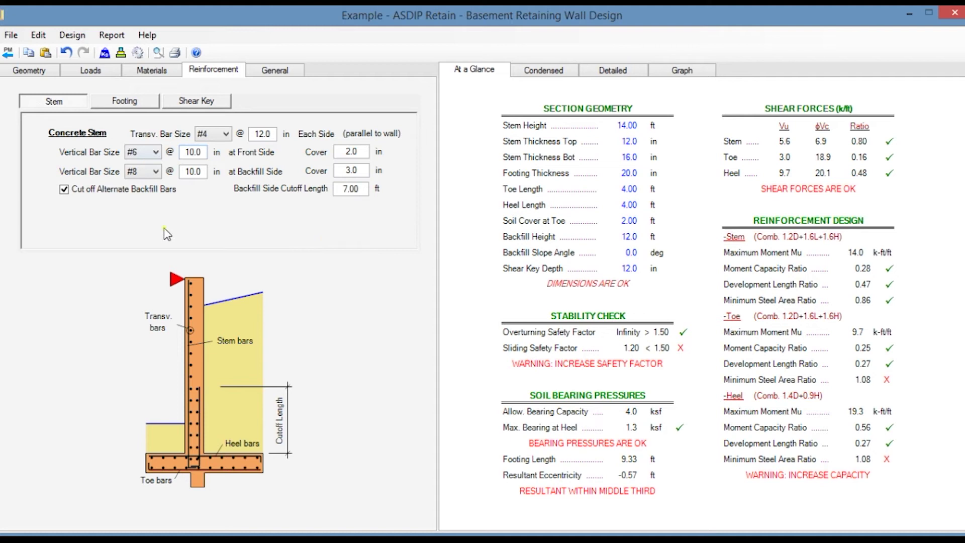
left_click(124, 106)
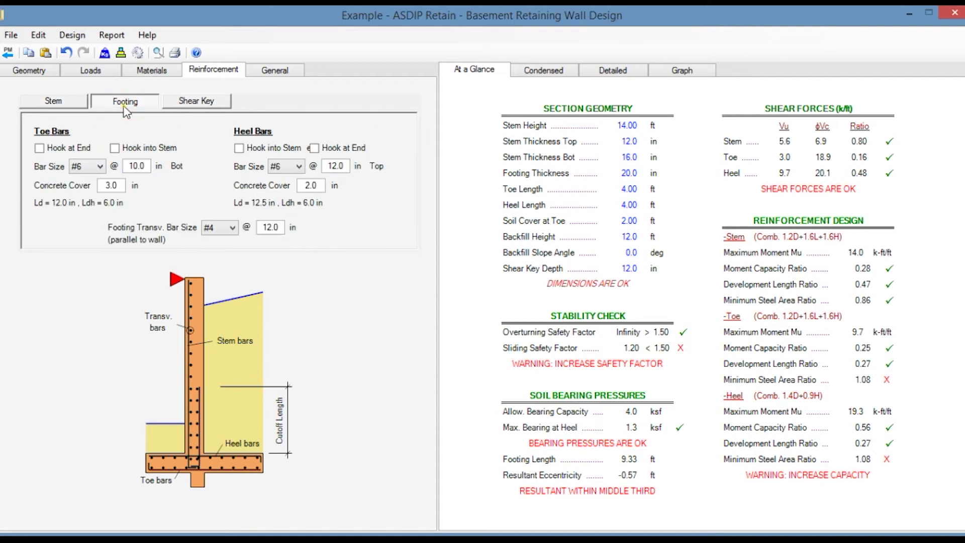
left_click(204, 106)
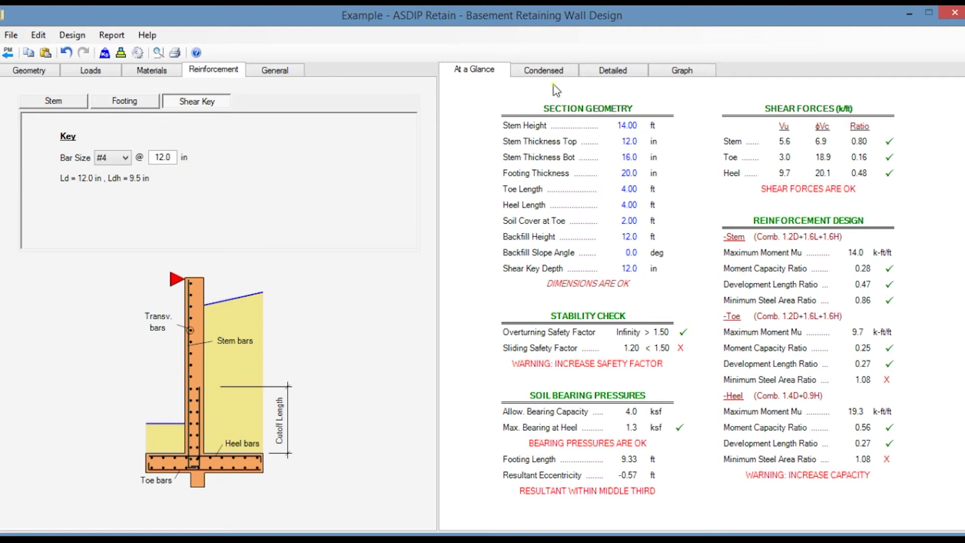
left_click(553, 70)
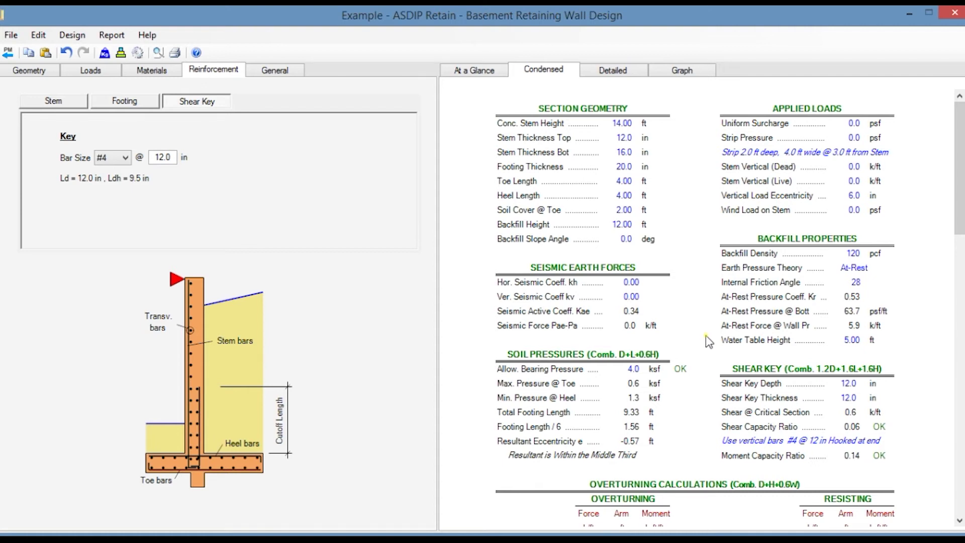
- Scroll the basement wall's condensed report down to the materials and ACI 318-19 design codes
scroll(706, 336, "down", 8)
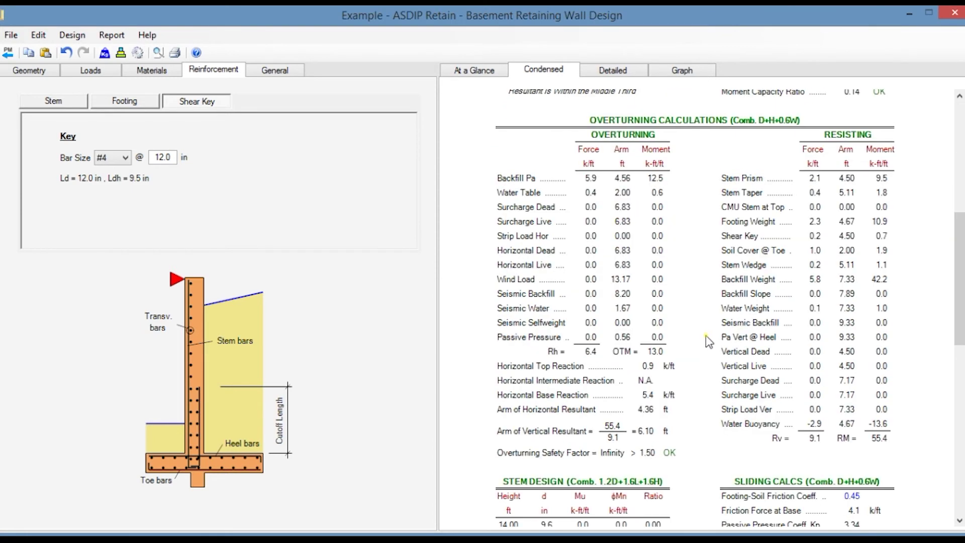
scroll(706, 336, "down", 10)
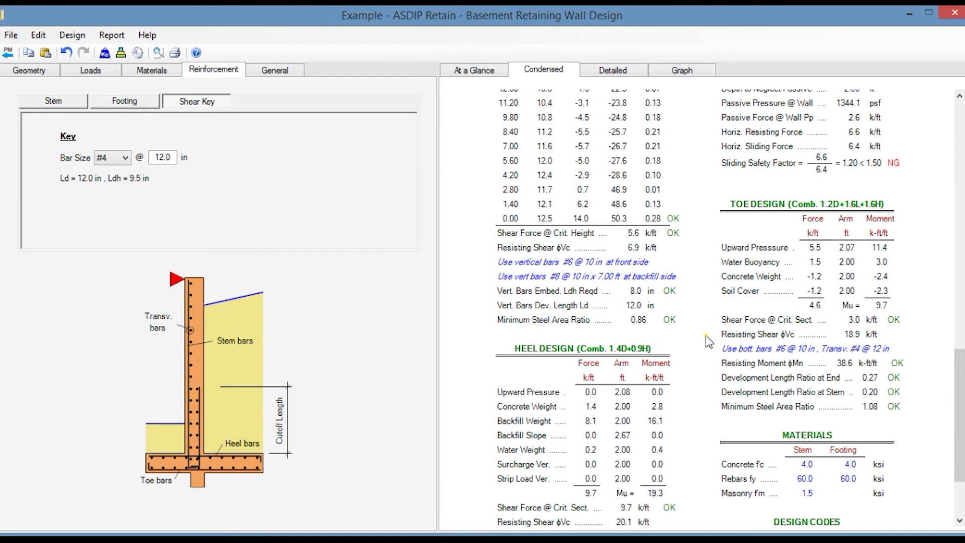
scroll(705, 336, "down", 3)
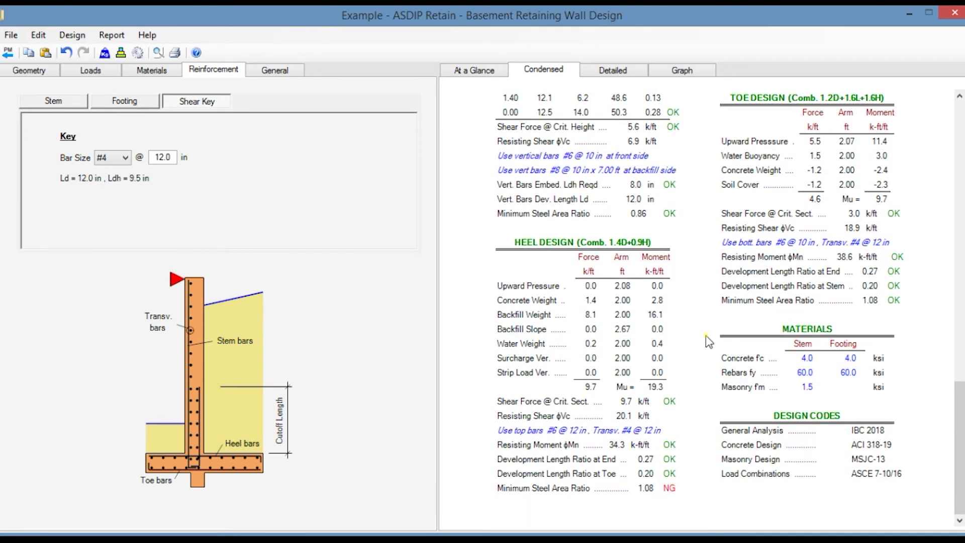
- Read the detailed report down to Heel Design, then show the overturning graph (870.1/173.0 psf)
left_click(623, 70)
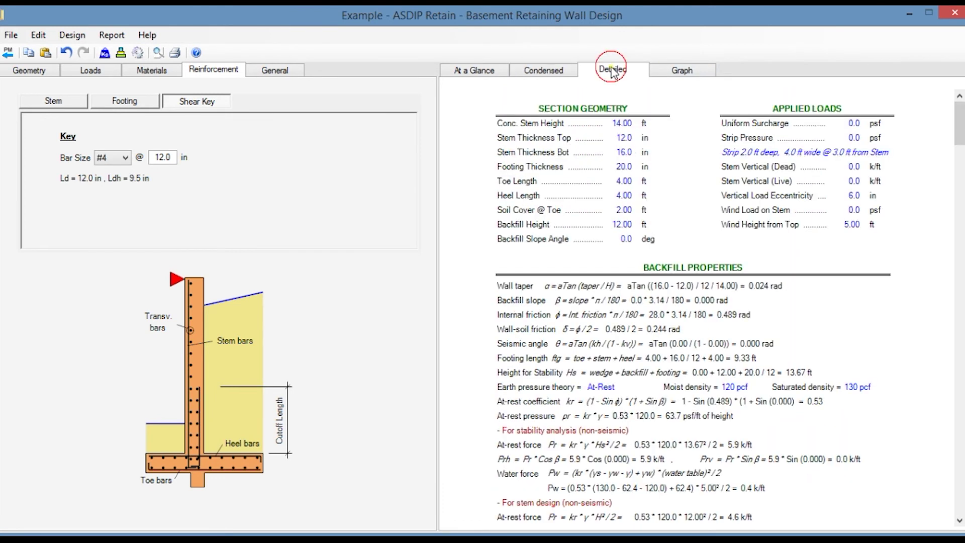
scroll(729, 355, "down", 2)
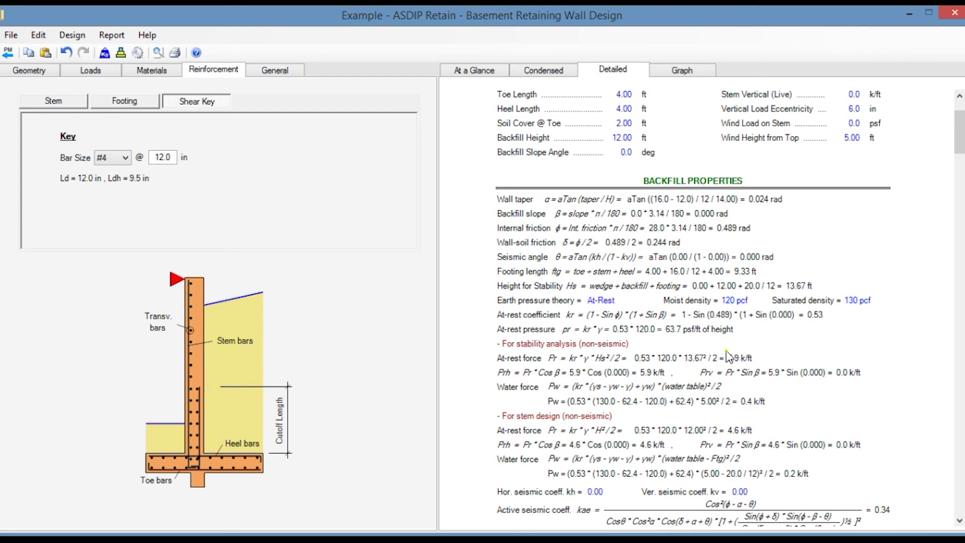
scroll(729, 356, "down", 20)
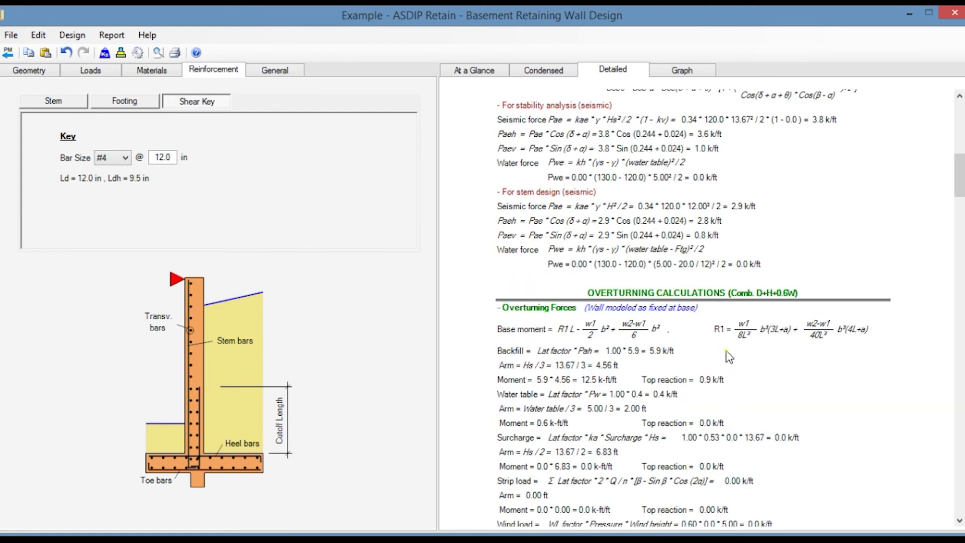
scroll(729, 356, "down", 15)
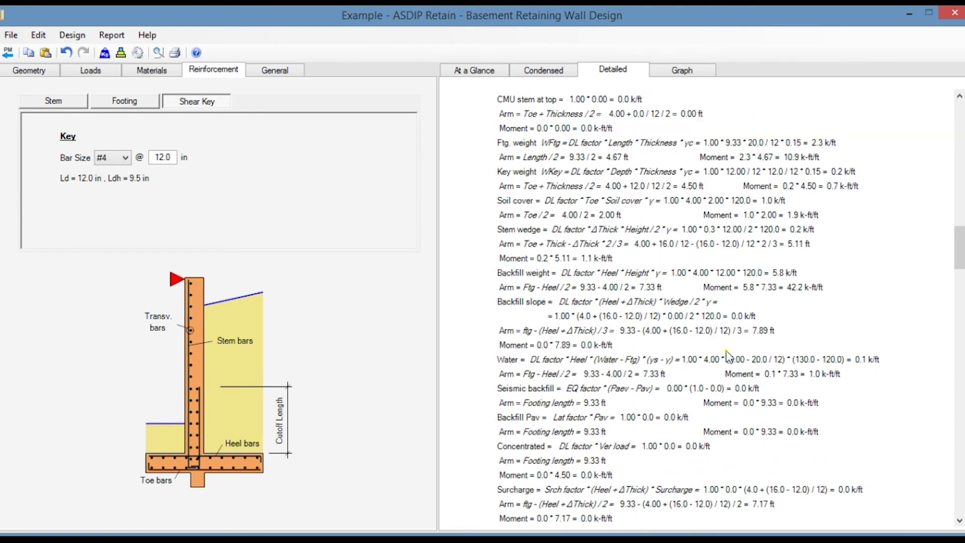
scroll(729, 356, "down", 20)
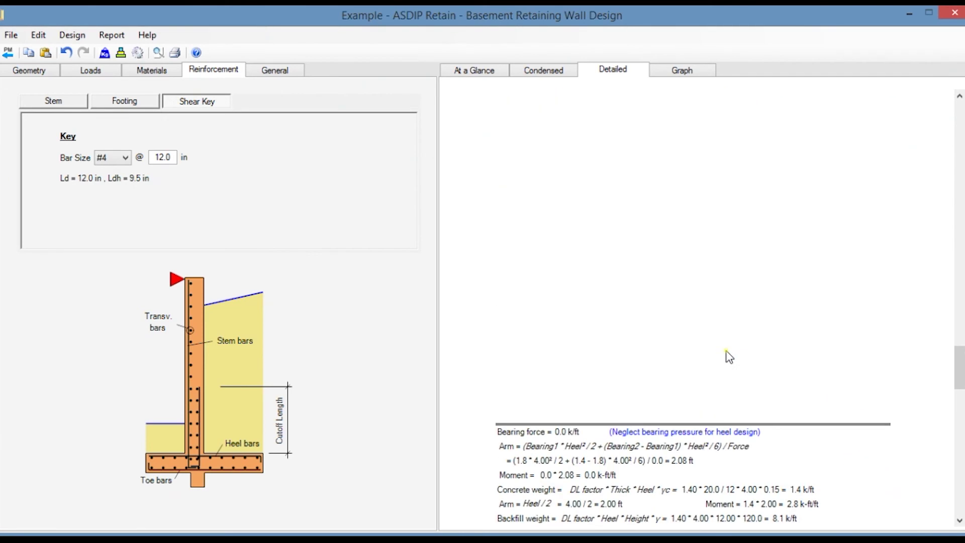
scroll(729, 357, "down", 3)
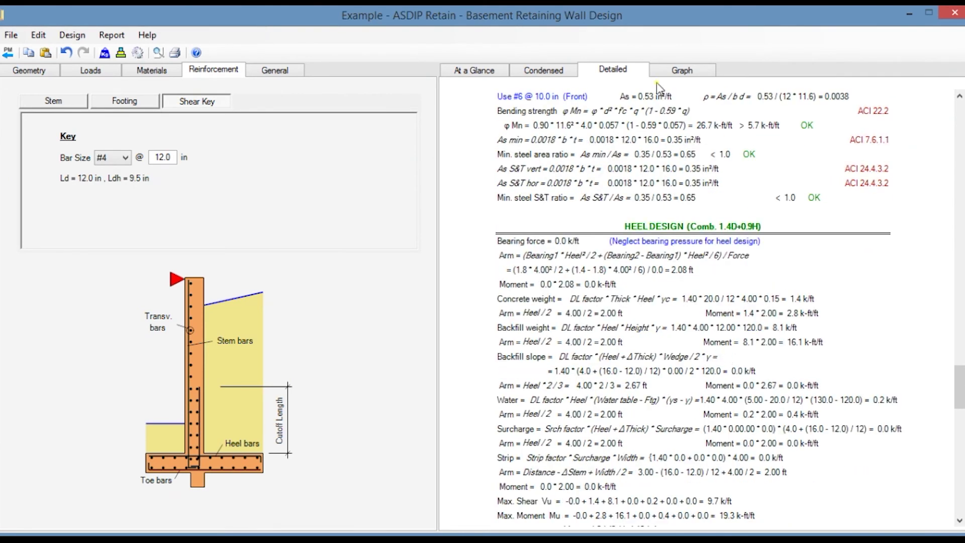
left_click(682, 70)
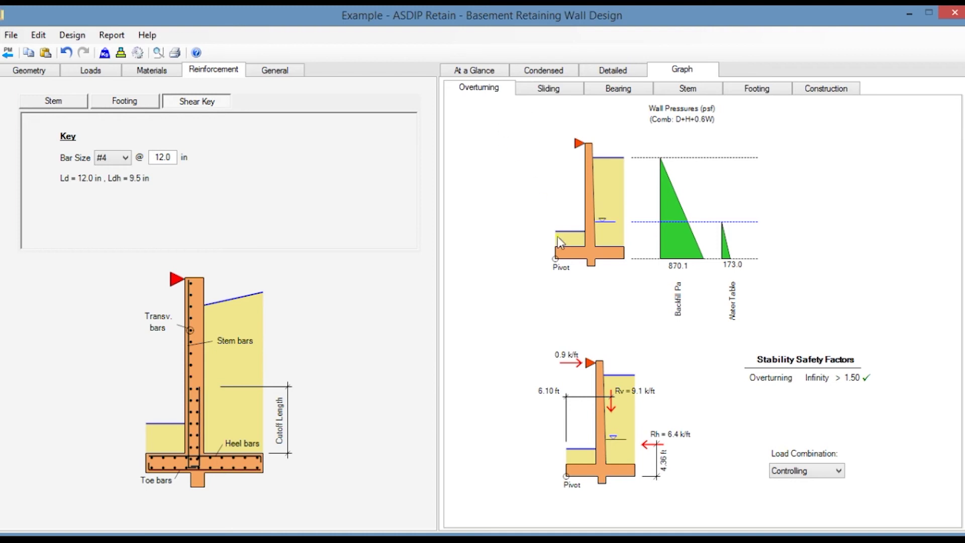
- Go through the sliding, bearing, stem, footing and construction graphs, then return to Geometry inputs
left_click(536, 92)
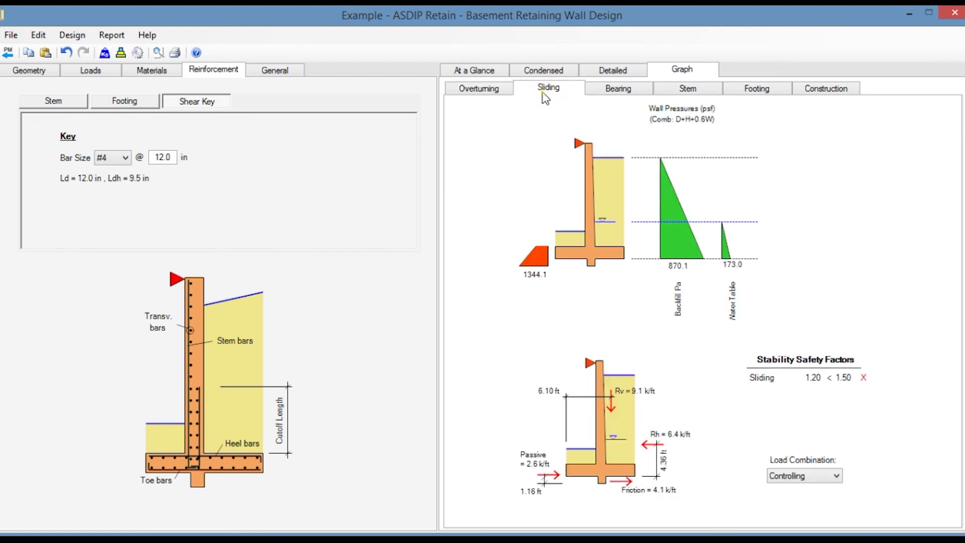
left_click(622, 94)
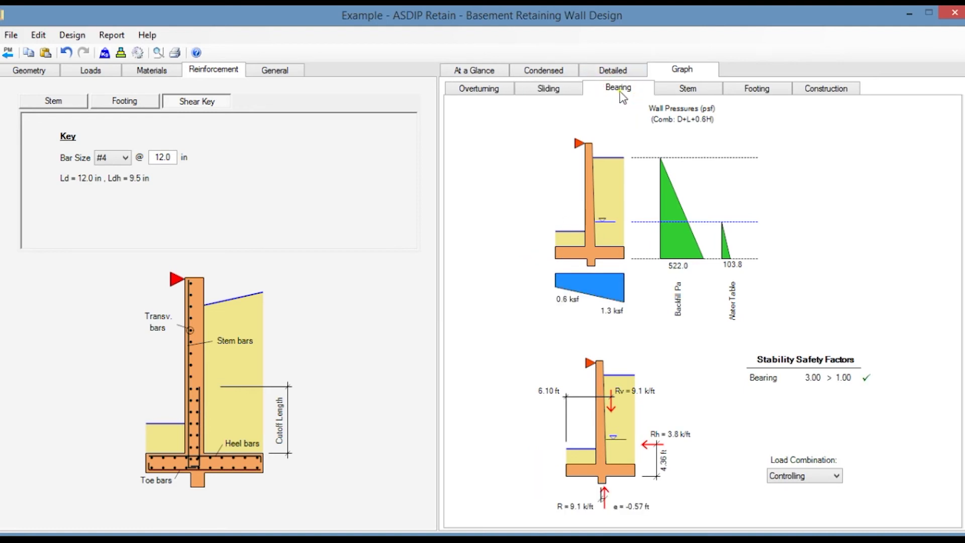
left_click(694, 93)
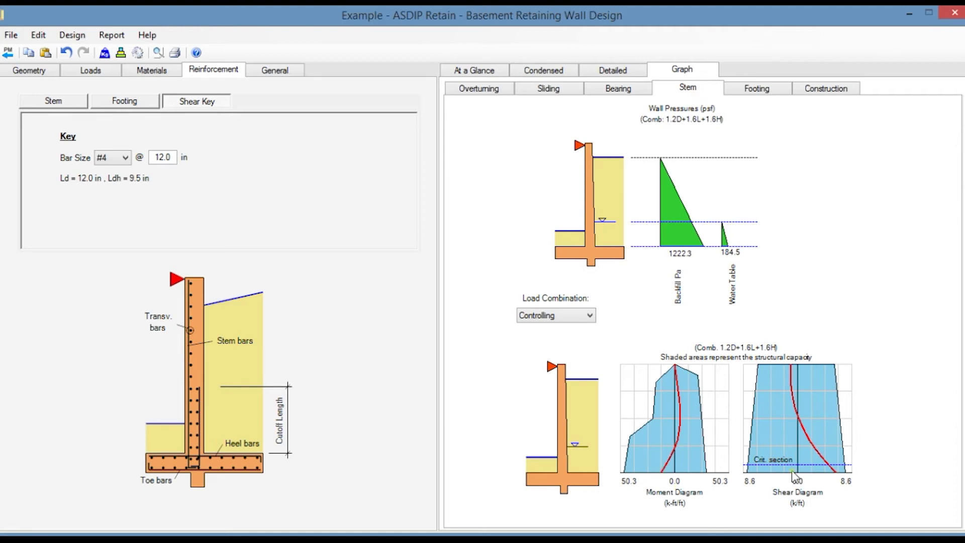
left_click(757, 88)
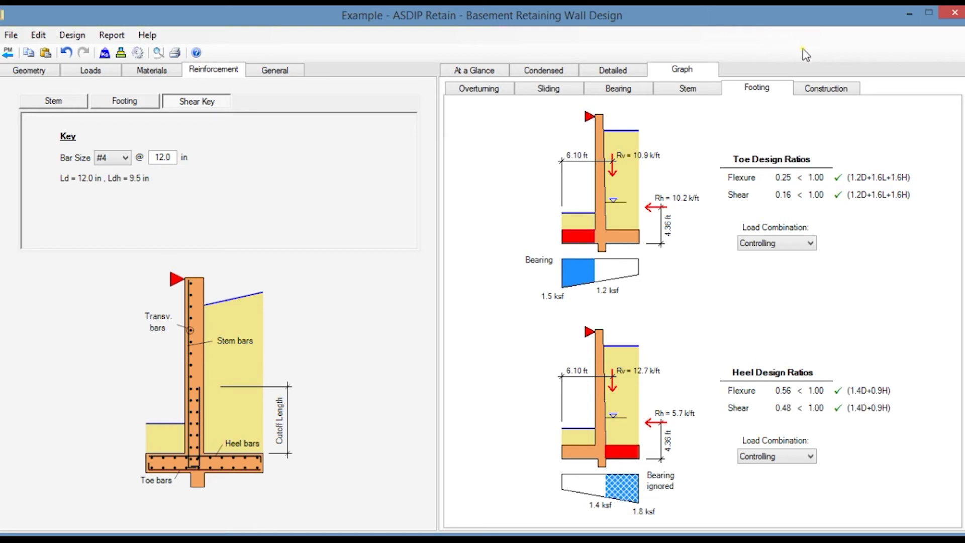
left_click(825, 90)
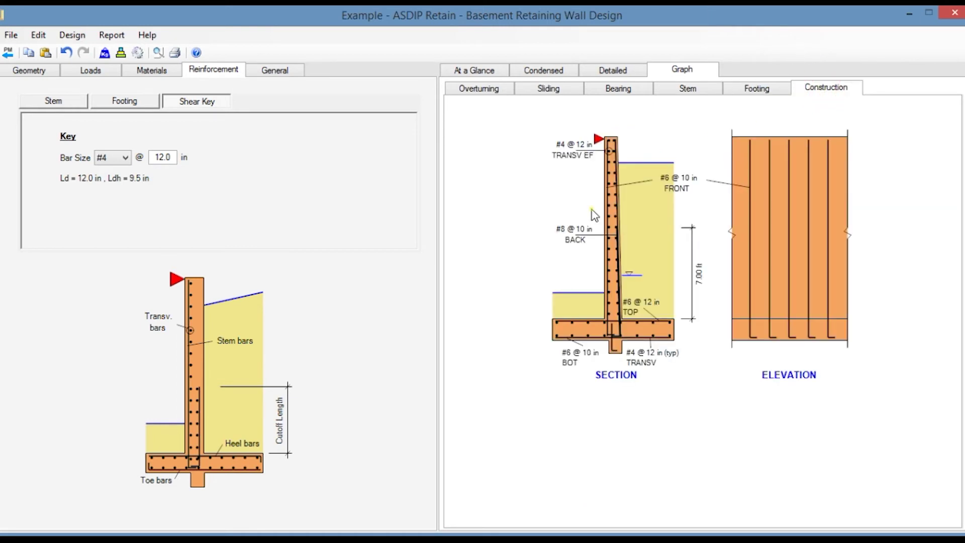
left_click(29, 70)
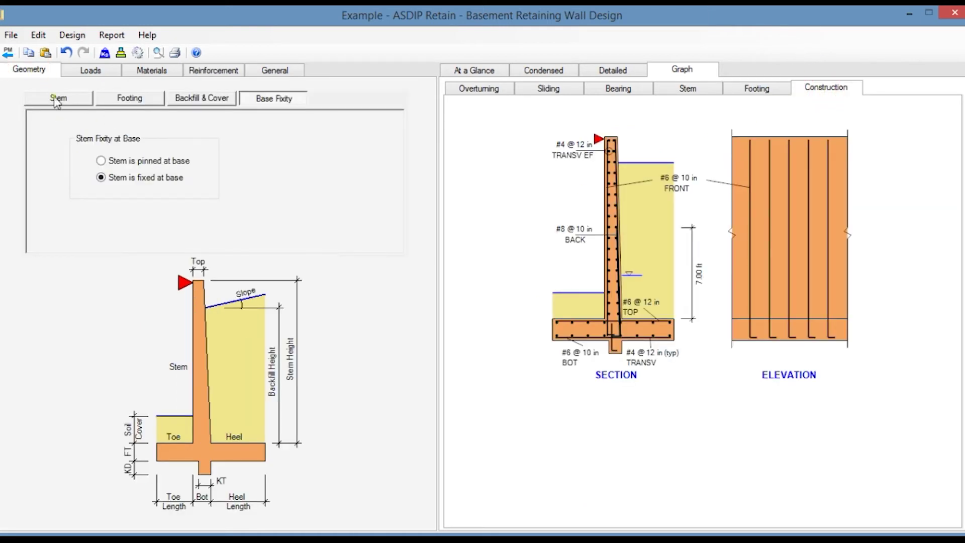
- Put the basement wall on piles, review its stability, footing and construction graphs, and choose AASHTO LRFD combinations
left_click(129, 106)
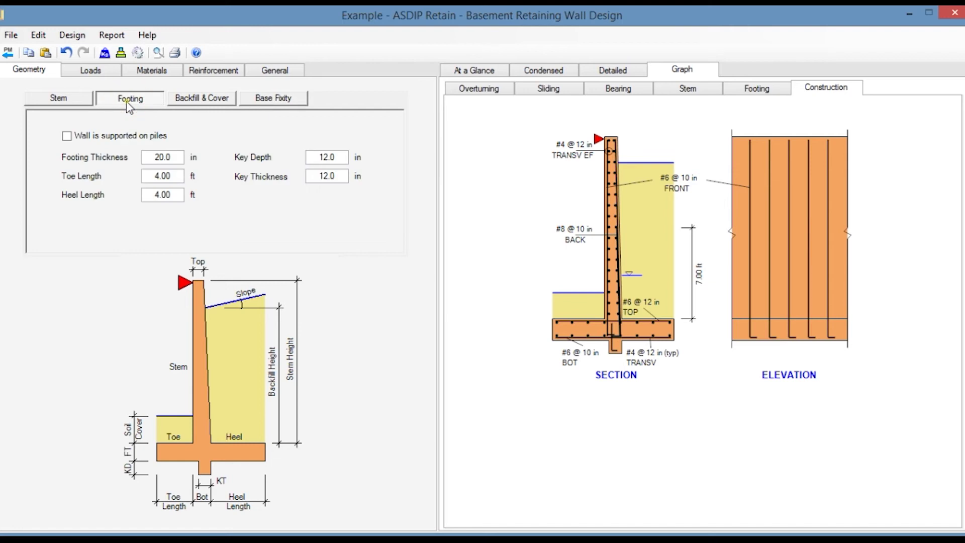
left_click(66, 137)
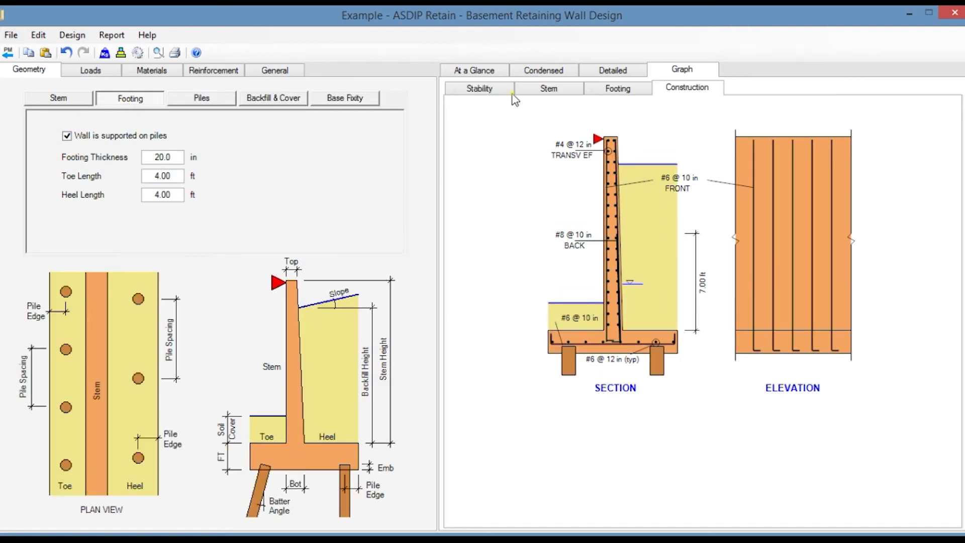
left_click(482, 89)
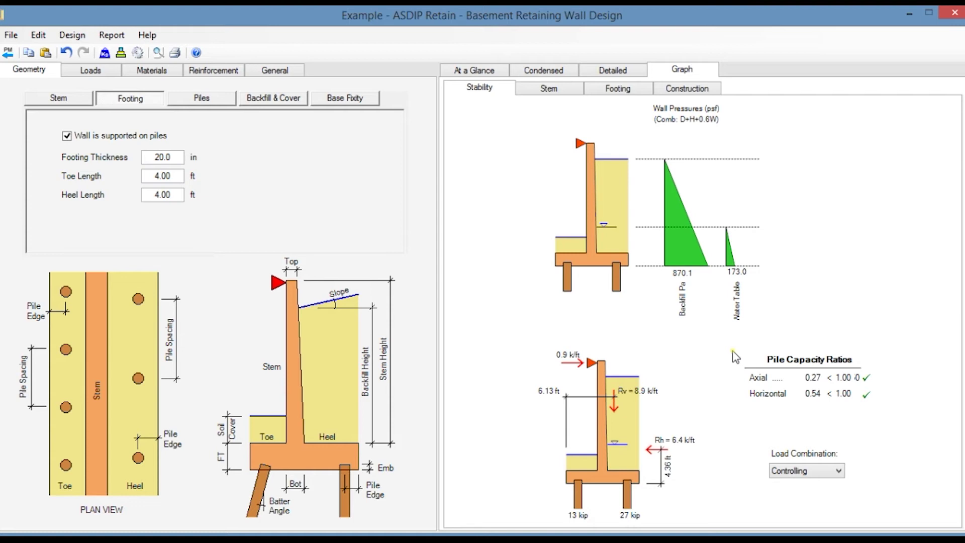
left_click(619, 89)
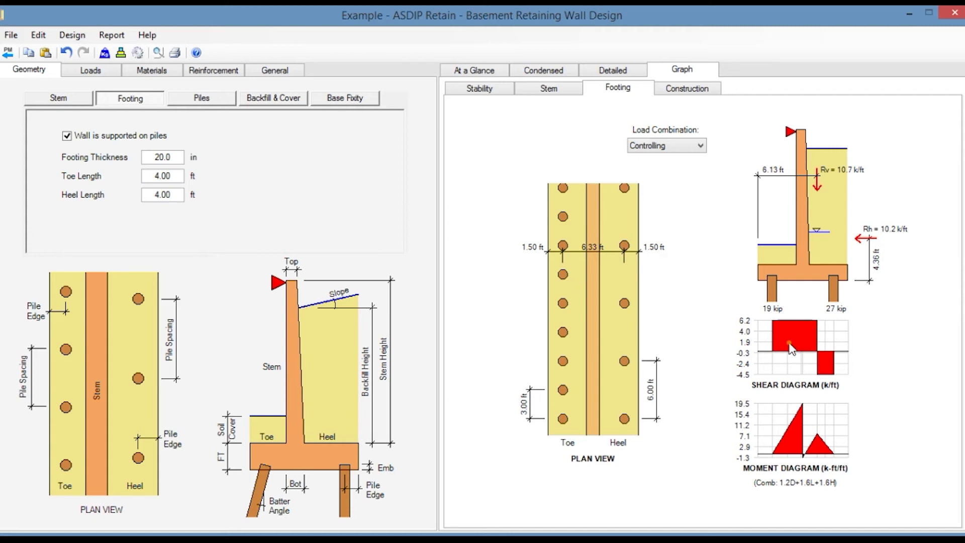
left_click(689, 91)
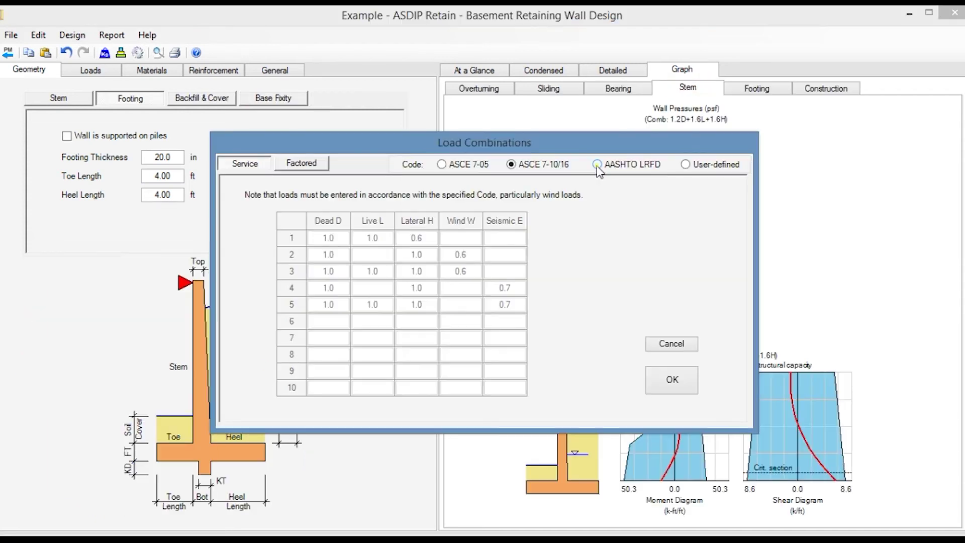
left_click(597, 164)
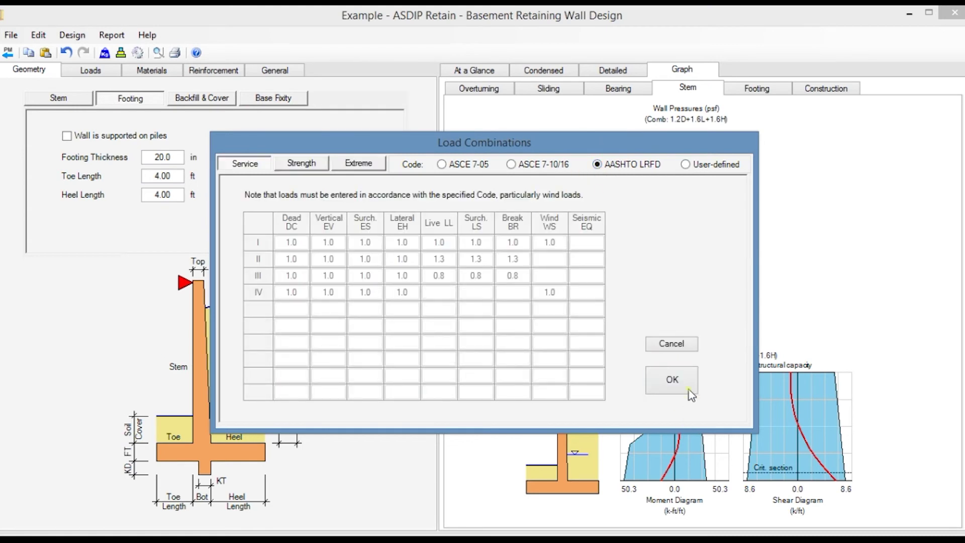
- Apply the AASHTO LRFD load combinations and review the sliding, bearing and stem graphs
left_click(672, 381)
left_click(549, 88)
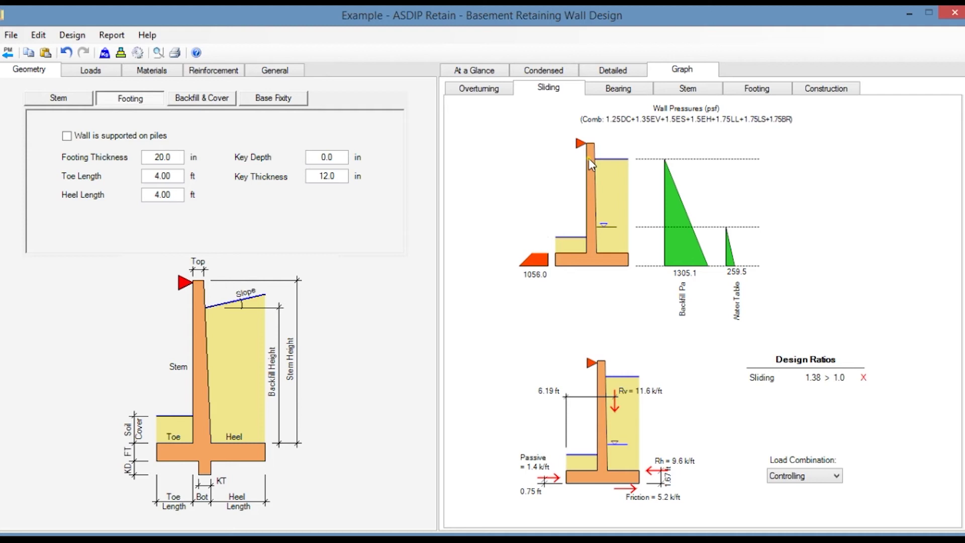
left_click(617, 89)
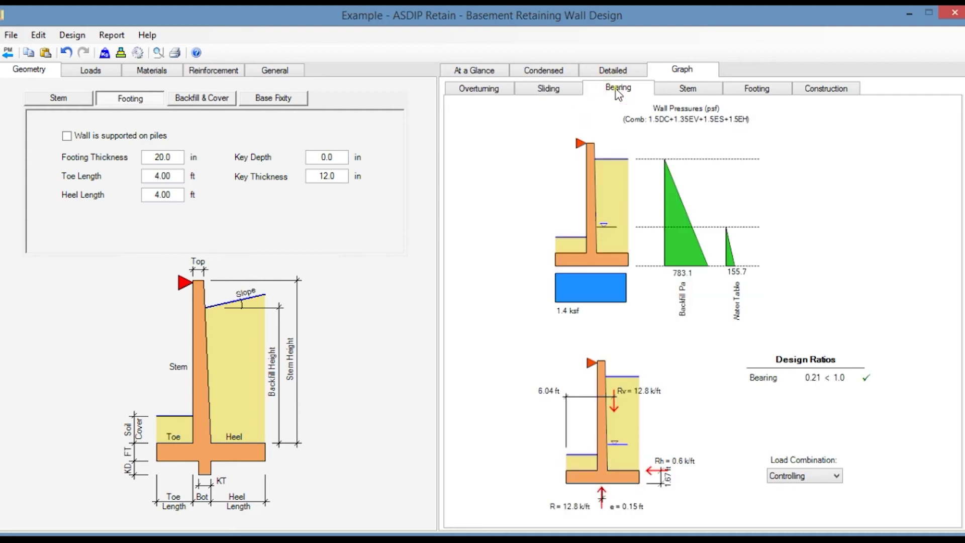
left_click(697, 92)
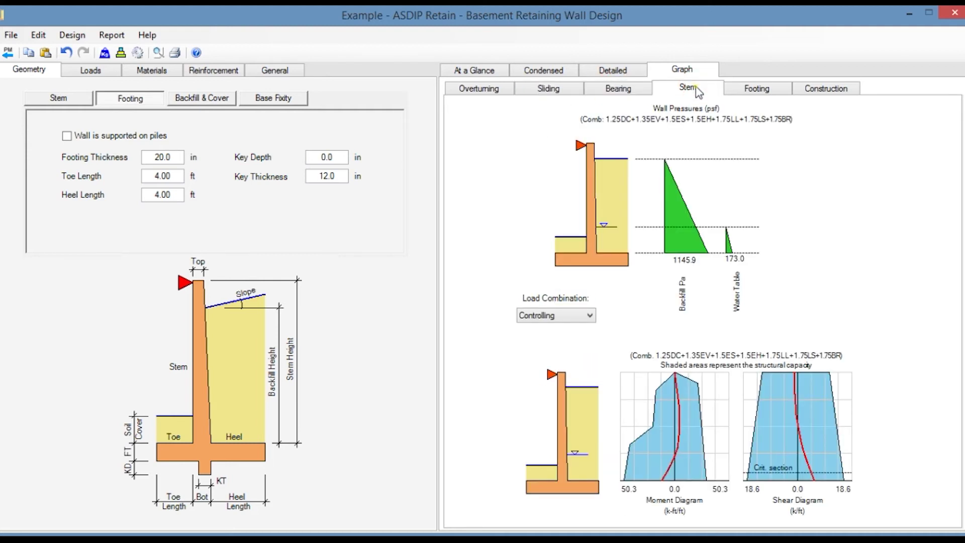
- Check the load combination list, then view the footing graphs and #8 @ 10 in construction drawings
left_click(591, 317)
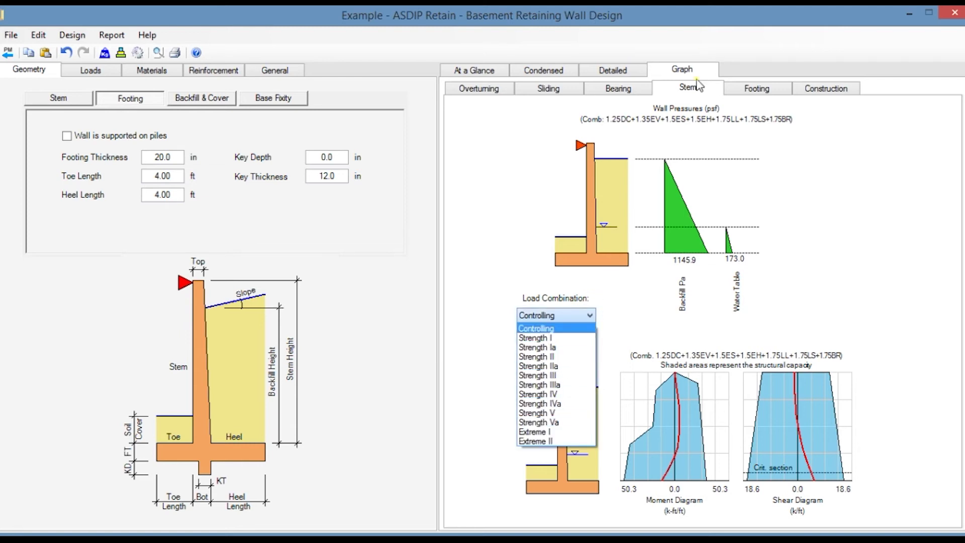
left_click(756, 92)
left_click(756, 92)
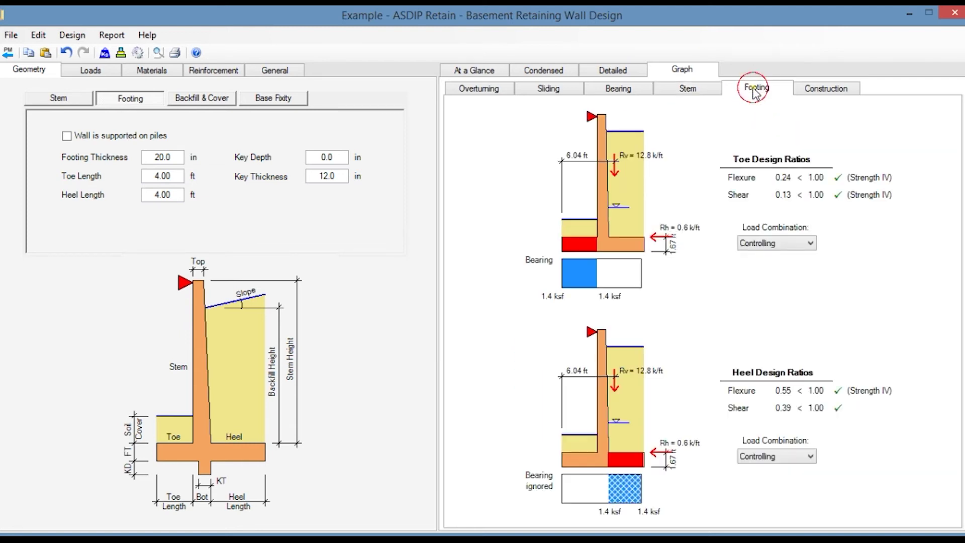
left_click(838, 88)
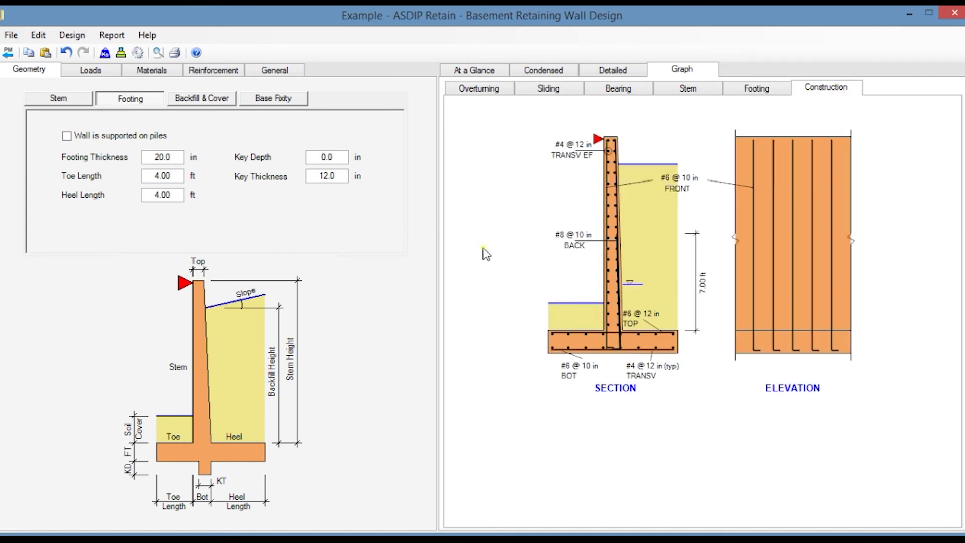
- Add a Sheet Pile Retaining Wall calculation named 'Example' from the project manager and open it
left_click(8, 52)
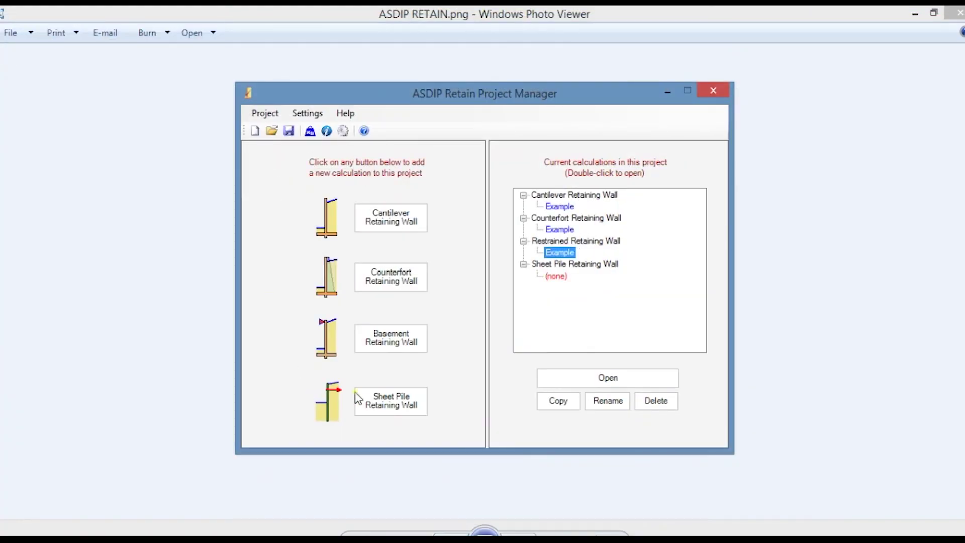
left_click(396, 408)
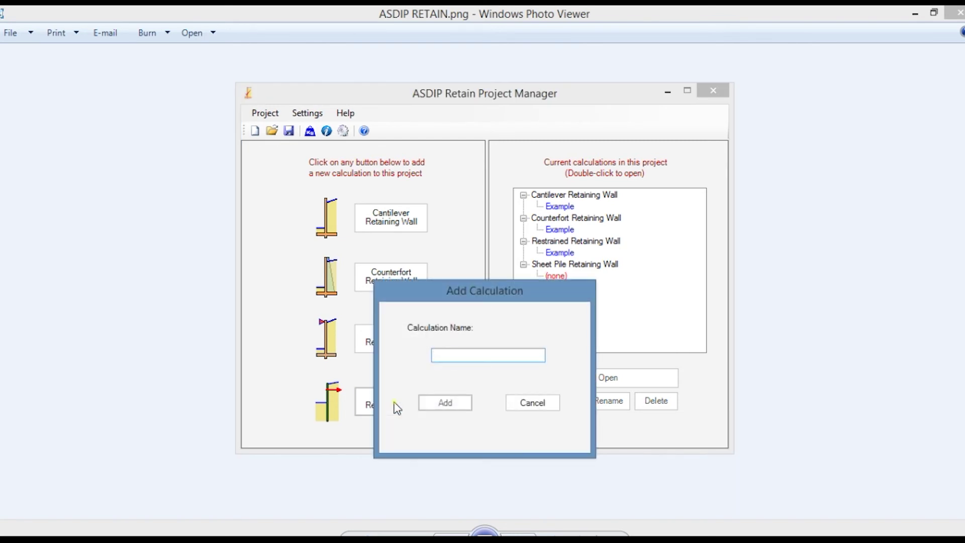
type("Example")
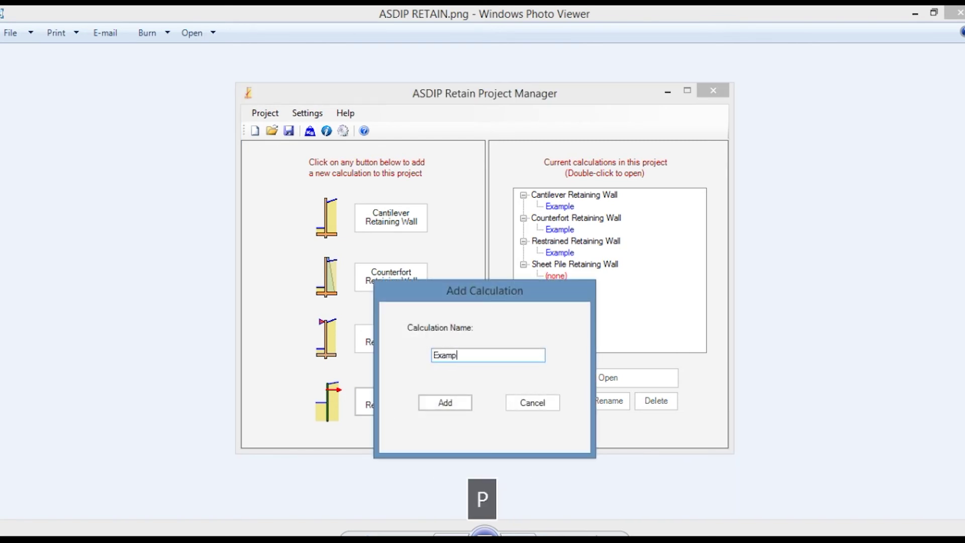
key("Return")
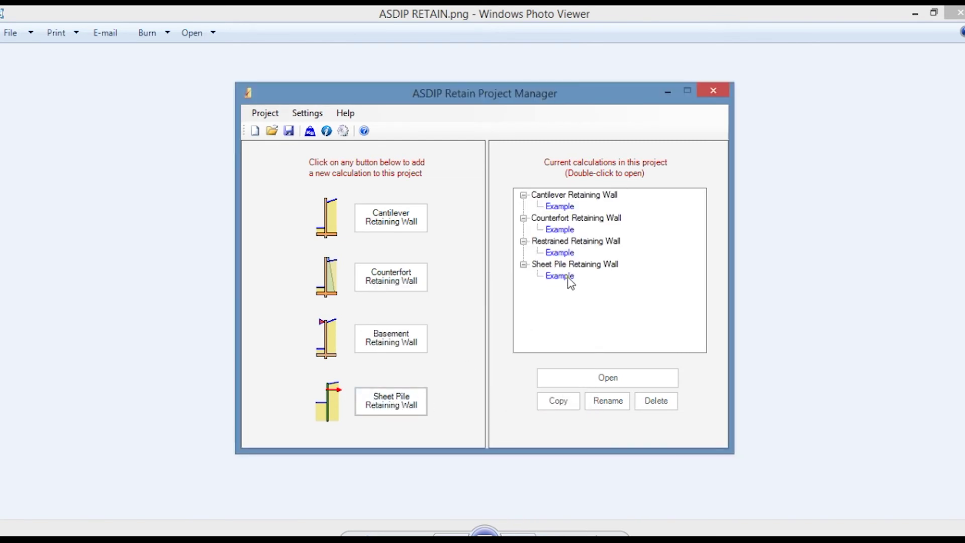
double_click(565, 277)
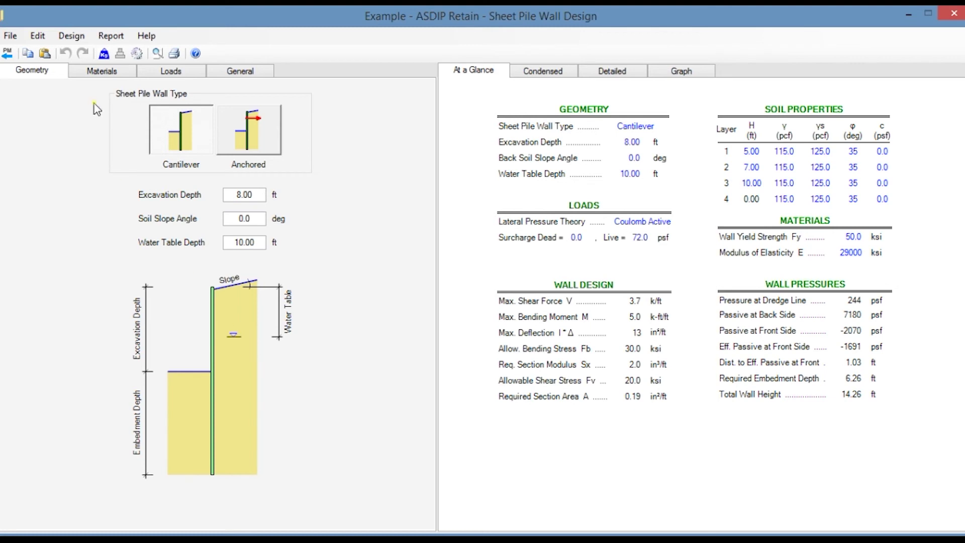
- Show the sheet pile soil layers: 5.00, 7.00 and 10.00 ft, 115/125 pcf, 35° friction
left_click(99, 70)
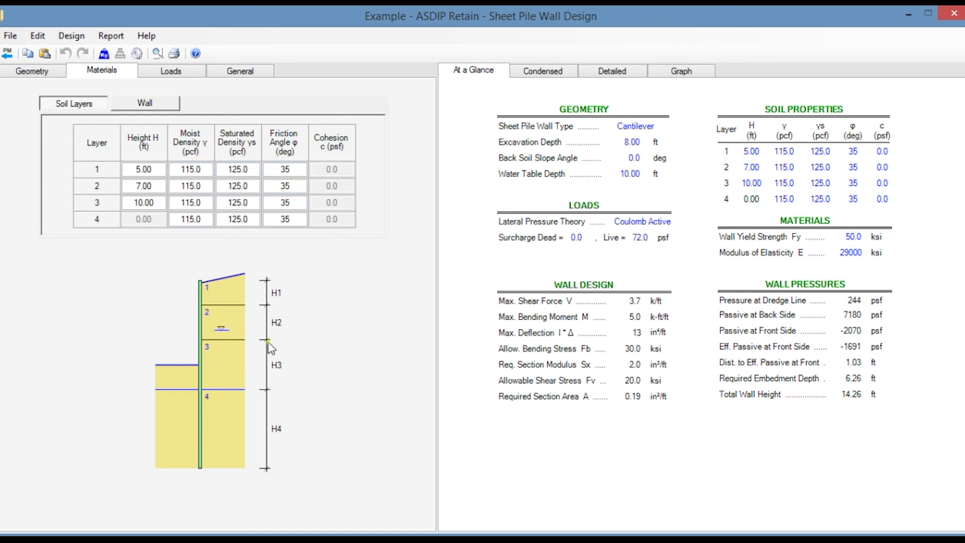
- Review steel strength, Coulomb Active pressure theory and surcharge inputs, then view the condensed report
left_click(145, 104)
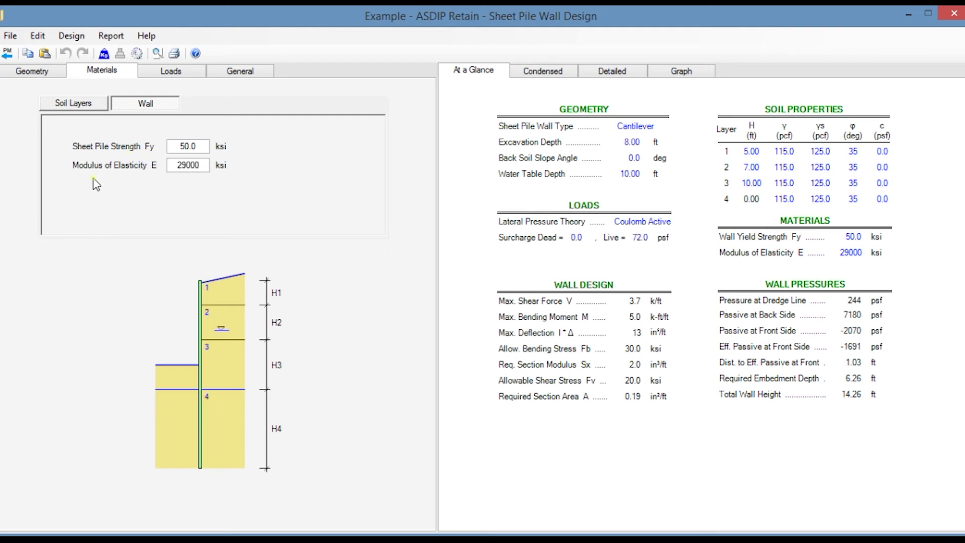
left_click(171, 73)
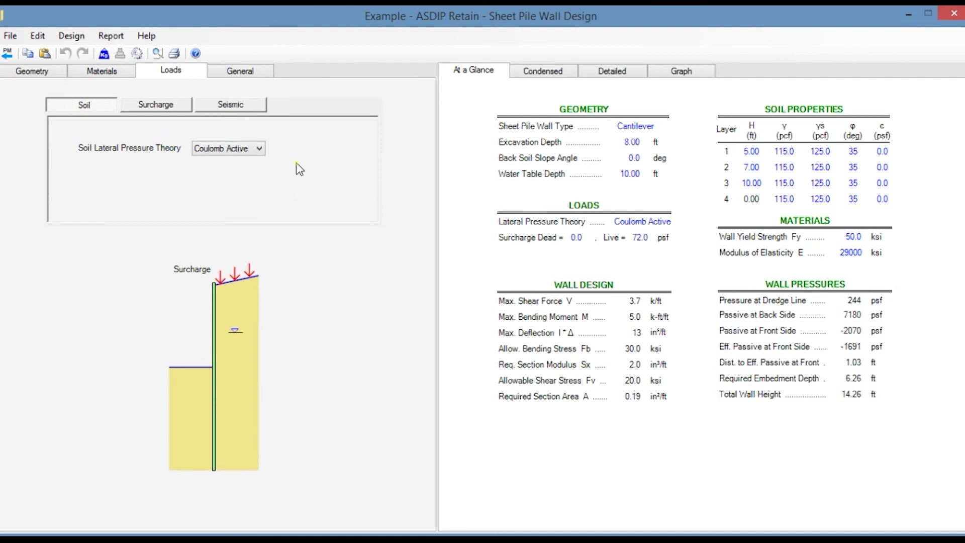
left_click(259, 148)
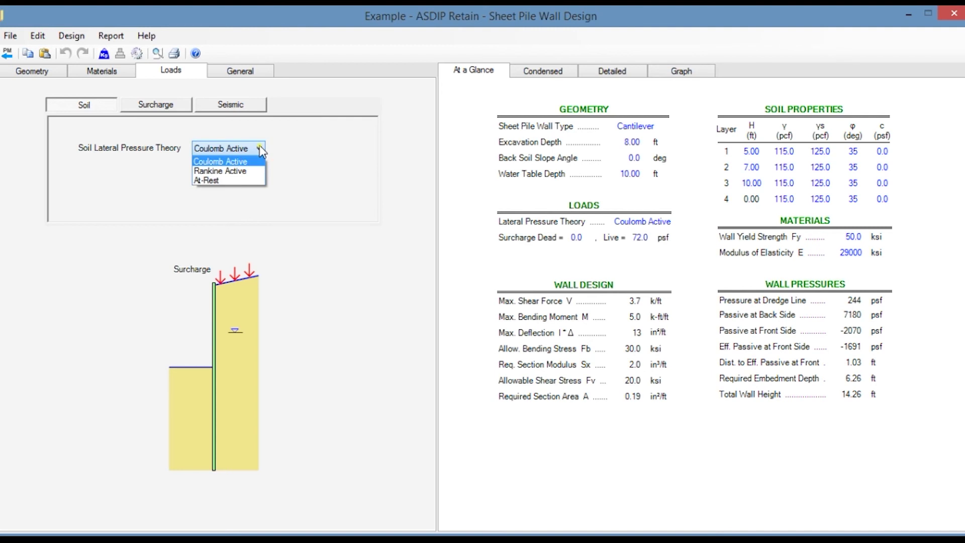
left_click(155, 106)
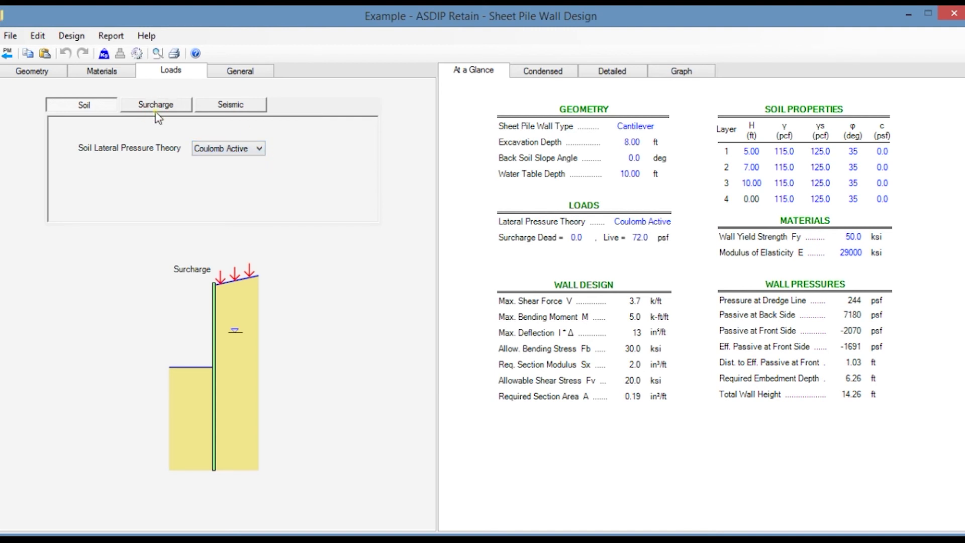
left_click(156, 105)
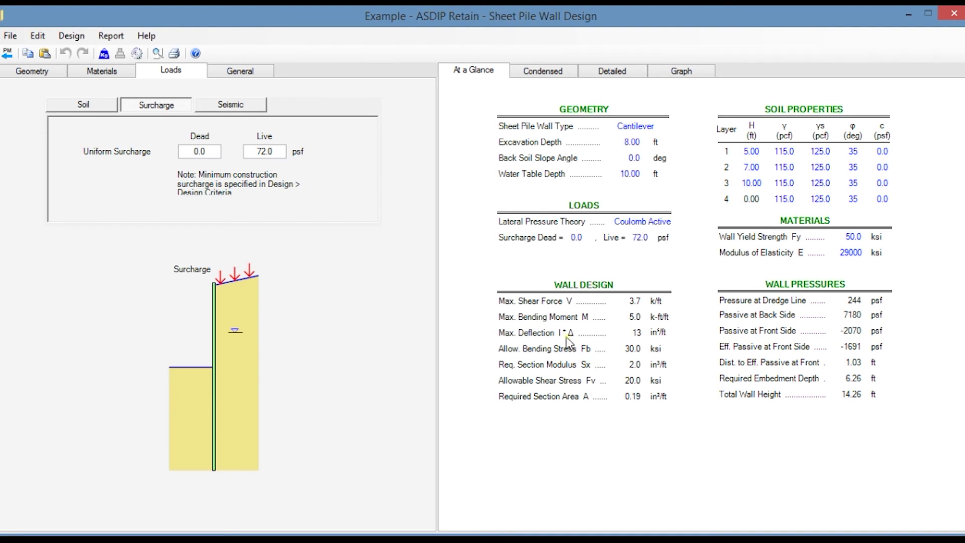
left_click(540, 77)
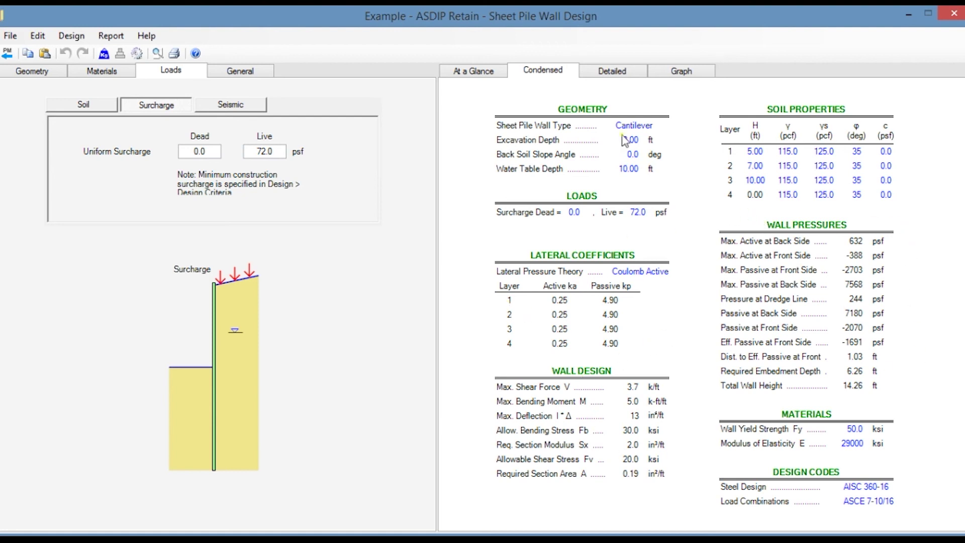
- Scroll the detailed sheet pile report: 14.26 ft height, 5.0 k-ft/ft moment, 2.0 in³/ft modulus
left_click(612, 75)
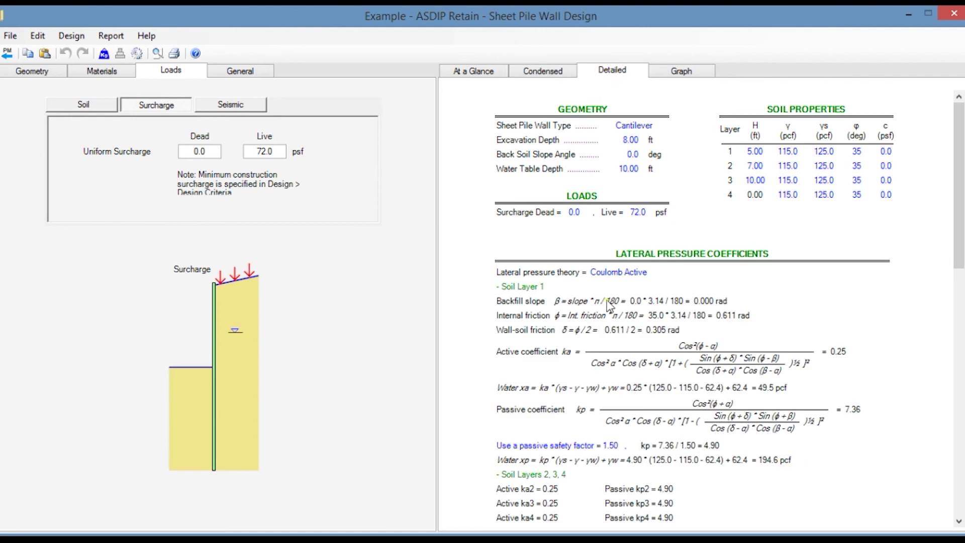
scroll(609, 304, "down", 3)
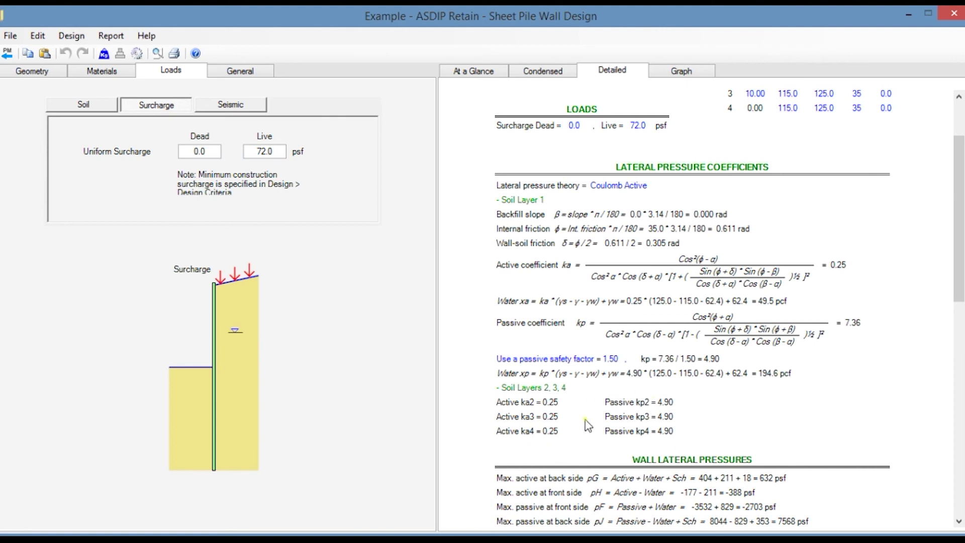
scroll(684, 411, "down", 10)
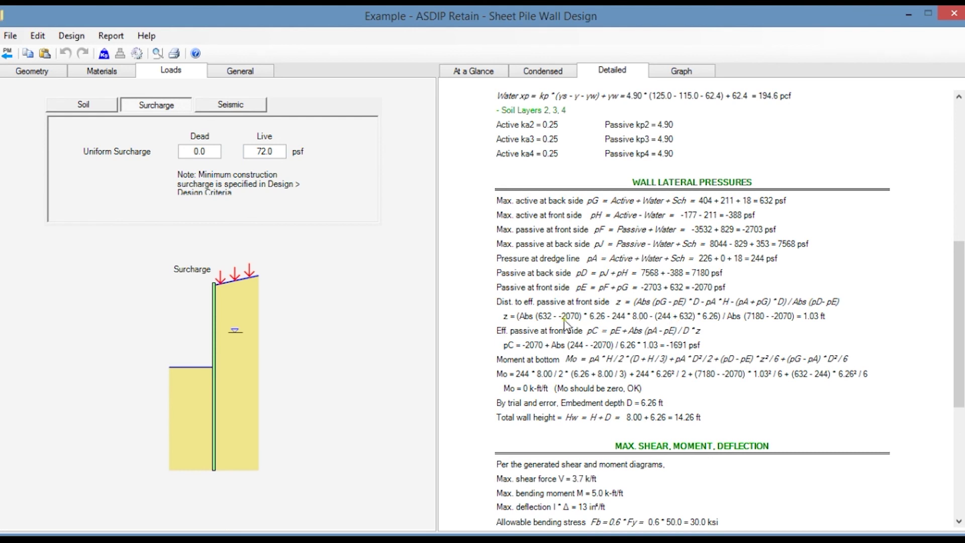
scroll(565, 325, "down", 3)
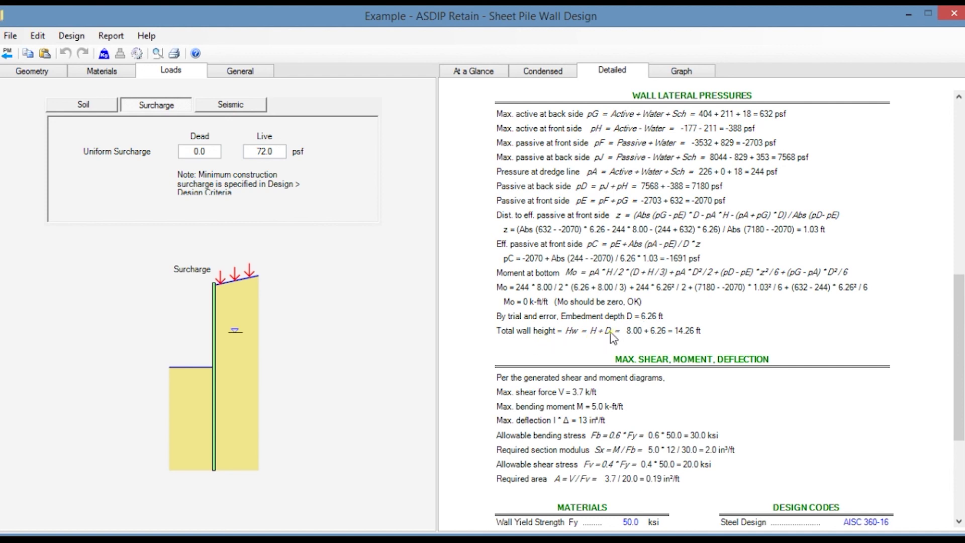
scroll(652, 342, "down", 4)
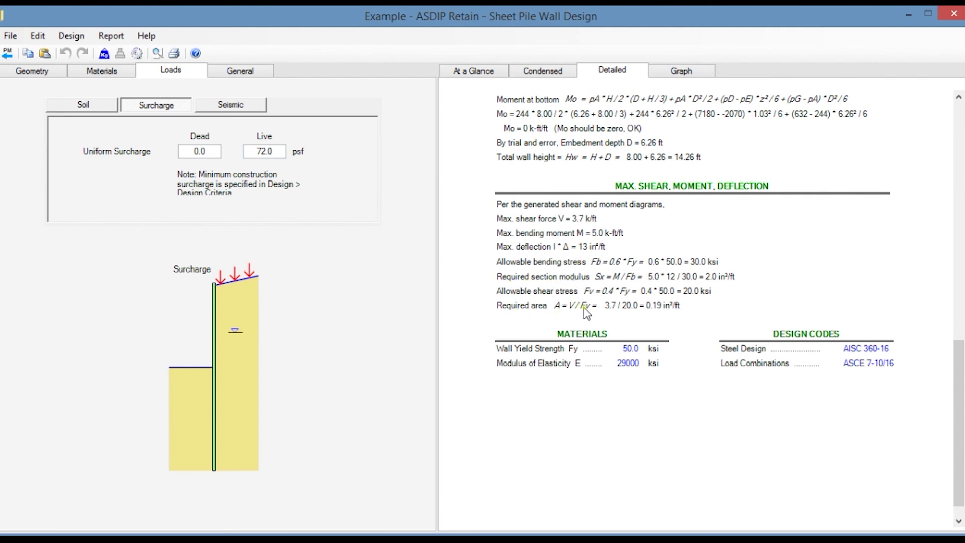
- View the wall pressure graphs, then the shear, moment and I·Δ diagrams peaking at 3.7 k/ft
left_click(691, 72)
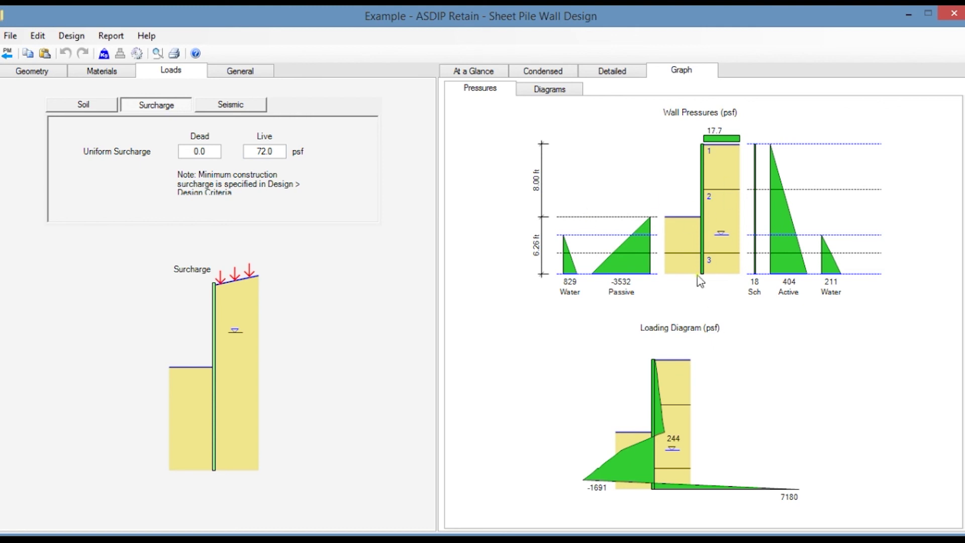
left_click(552, 89)
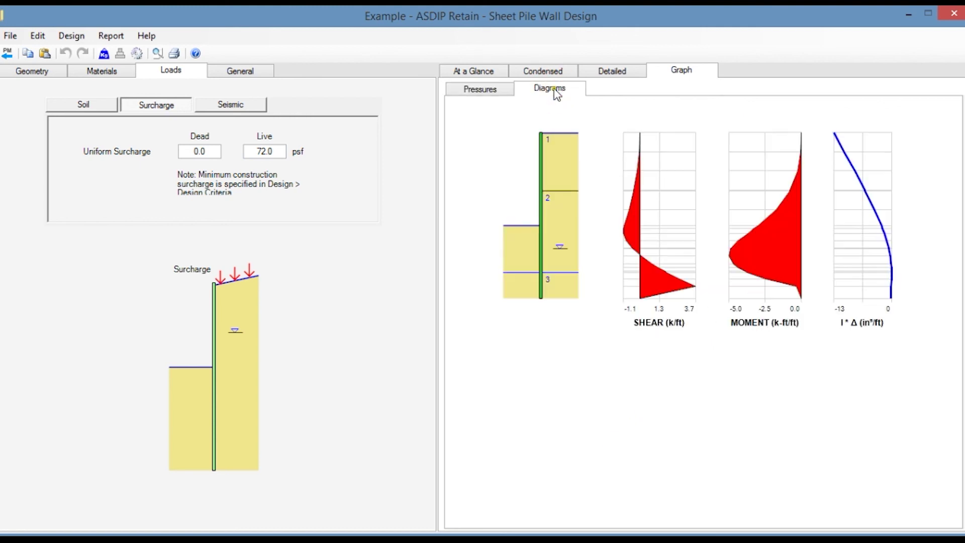